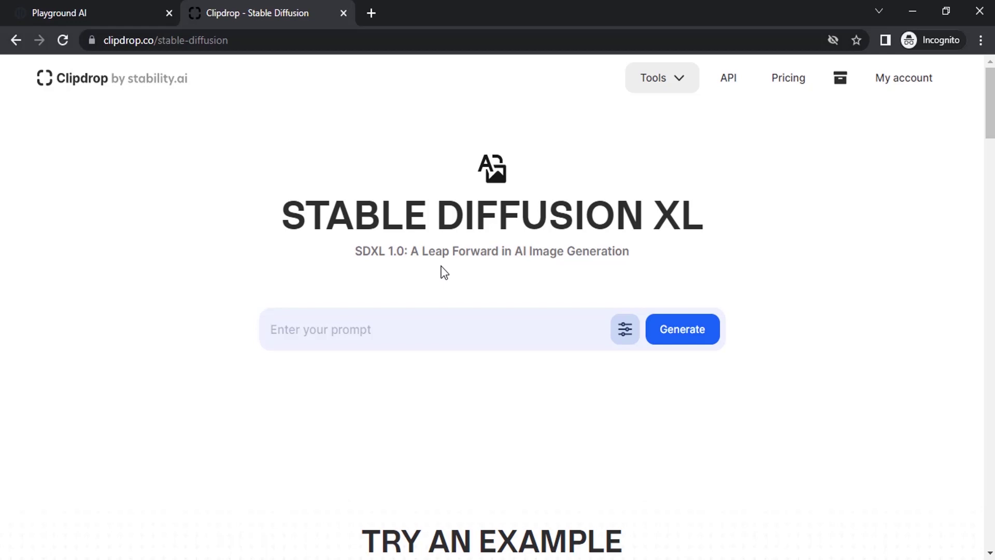
Look over the subscription pricing plans, then return to the Stable Diffusion XL page.
click(795, 80)
scroll(601, 336, up, 2)
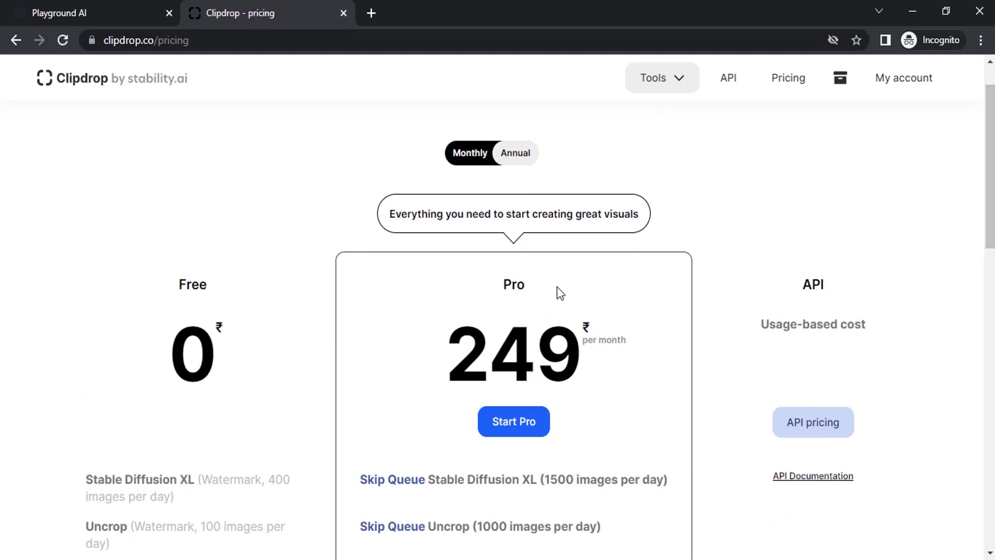
scroll(533, 296, down, 2)
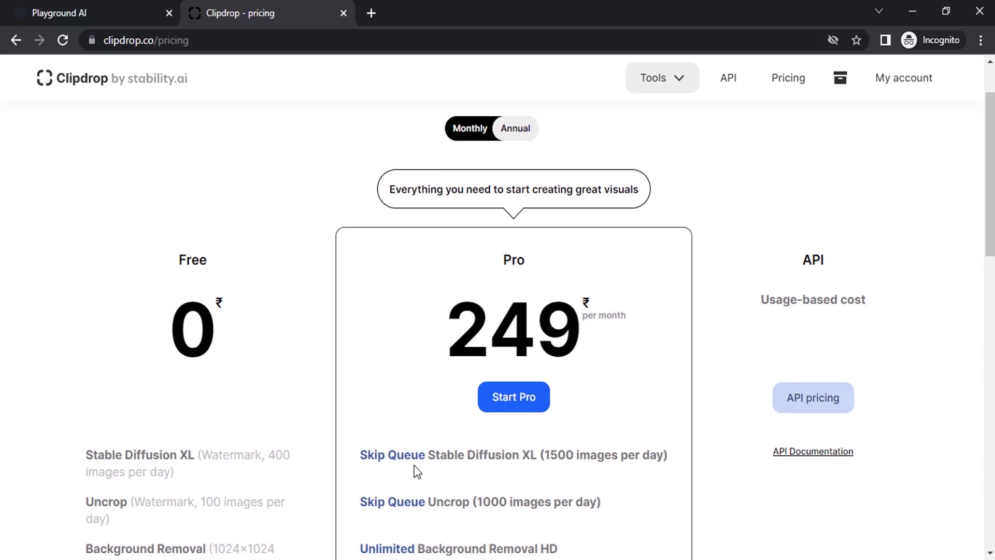
click(16, 40)
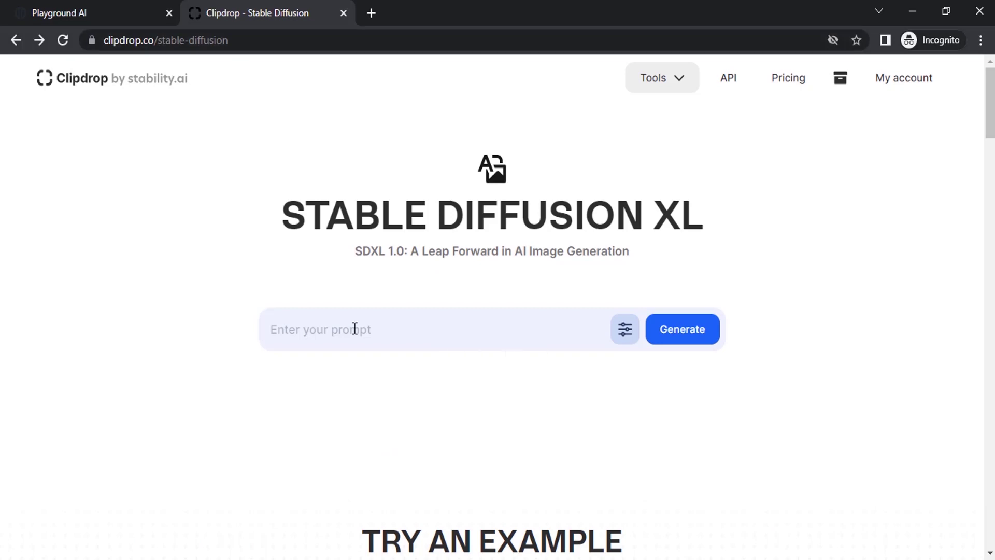
Enter the prompt 'astronaut taking selfie near saturn' and choose the Cinematic style.
text(astronaut taking selfie near saturn)
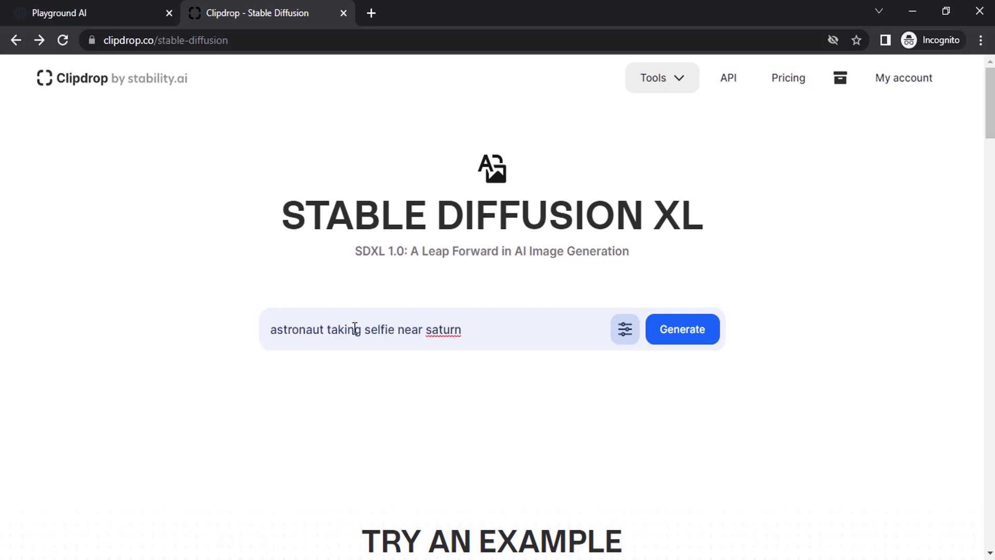
click(624, 339)
scroll(536, 376, down, 4)
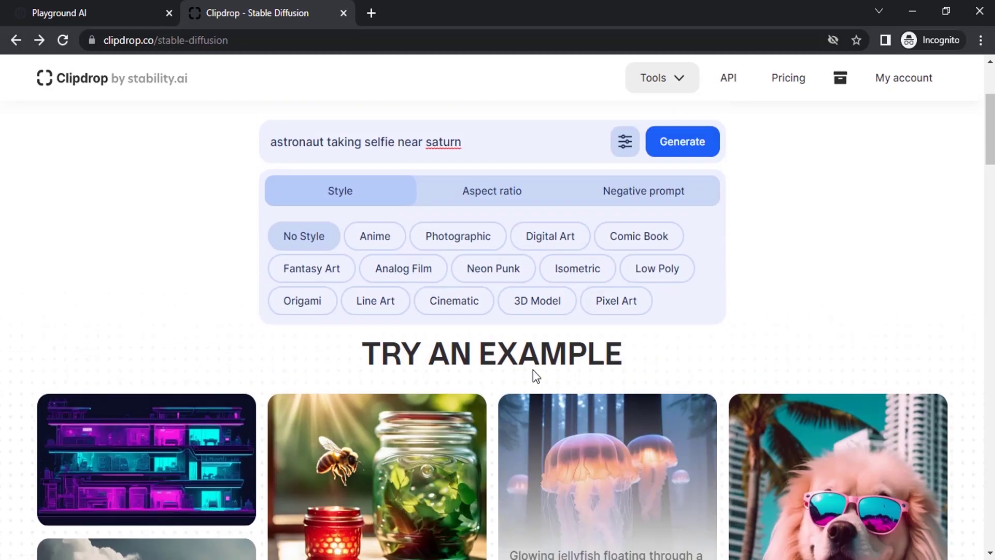
scroll(537, 375, up, 4)
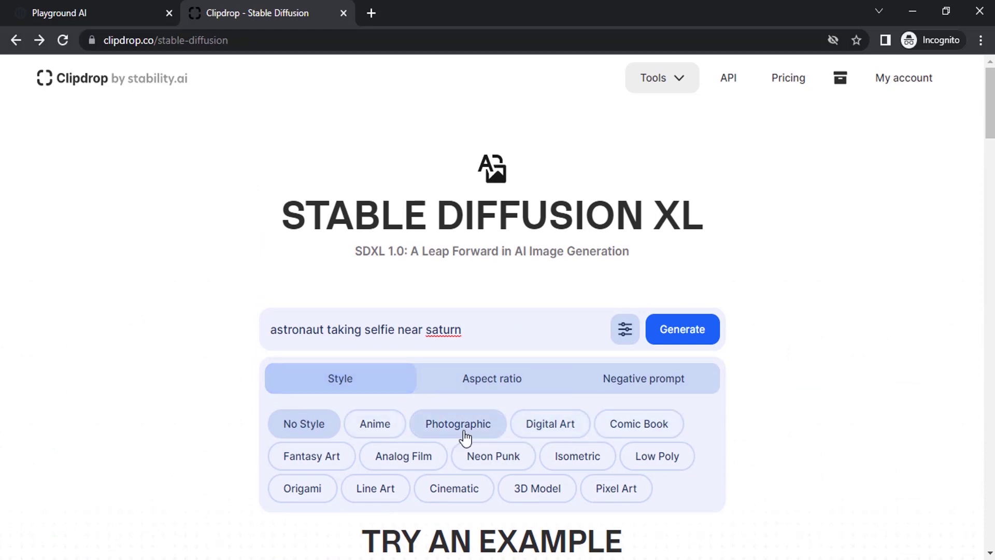
click(478, 486)
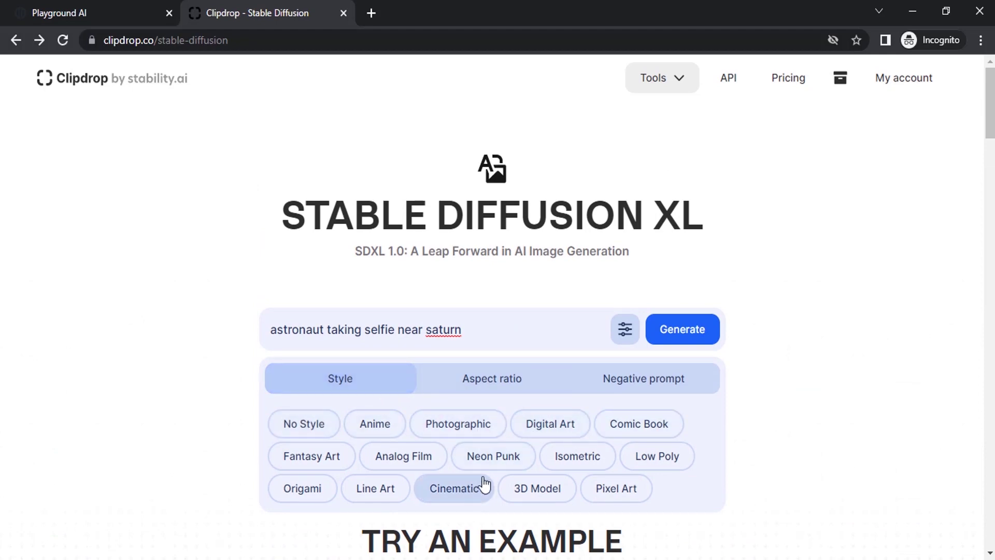
Set the aspect ratio to Widescreen (16:9), leave the negative prompt empty, and generate.
click(506, 378)
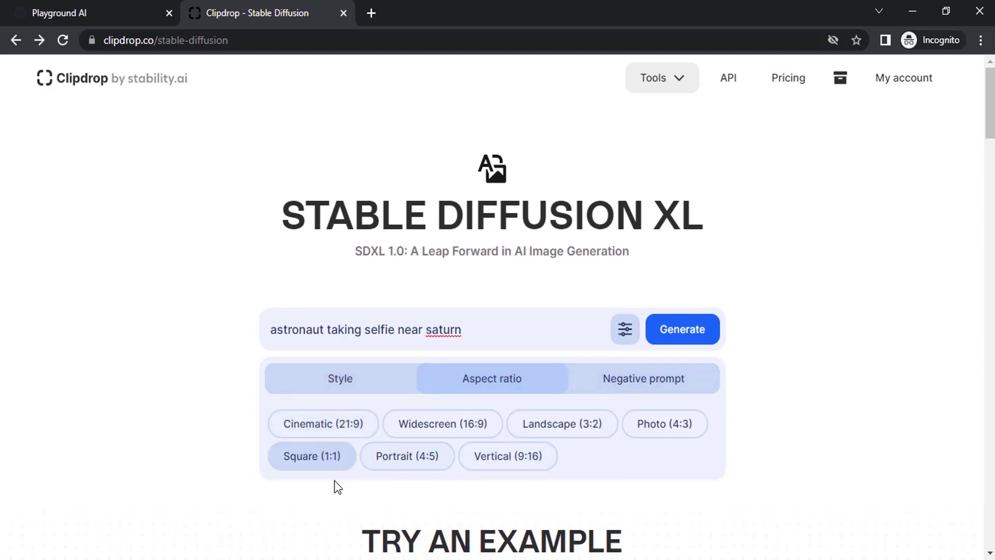
click(357, 429)
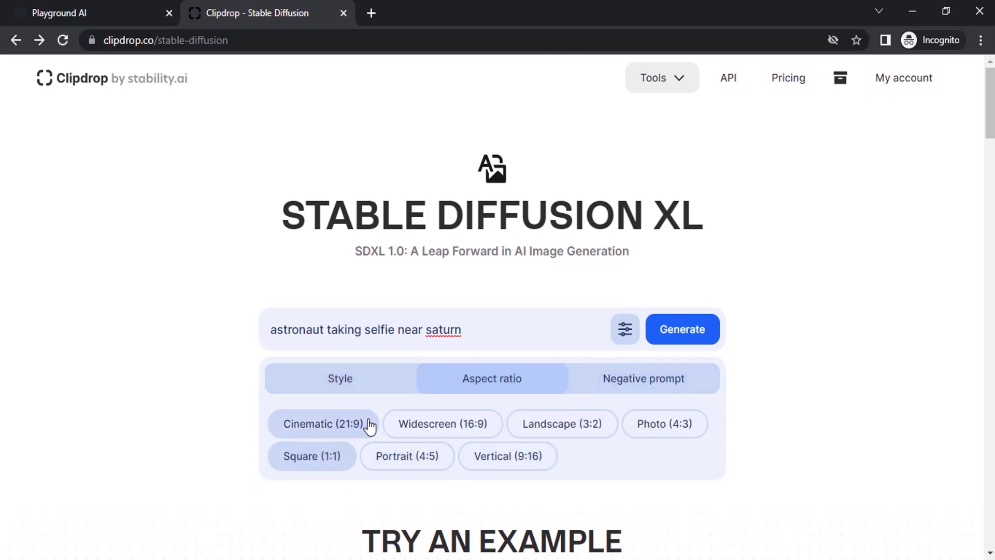
click(497, 430)
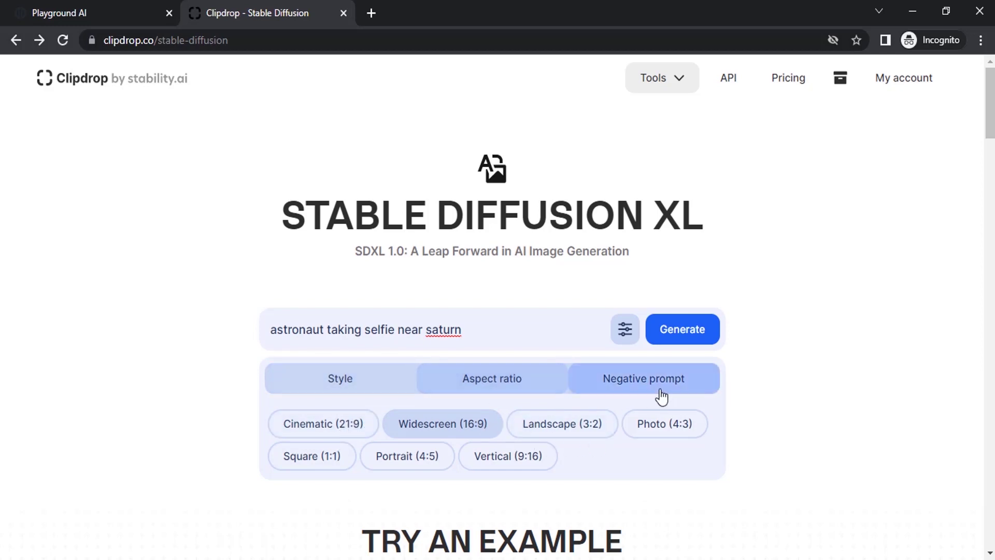
click(630, 385)
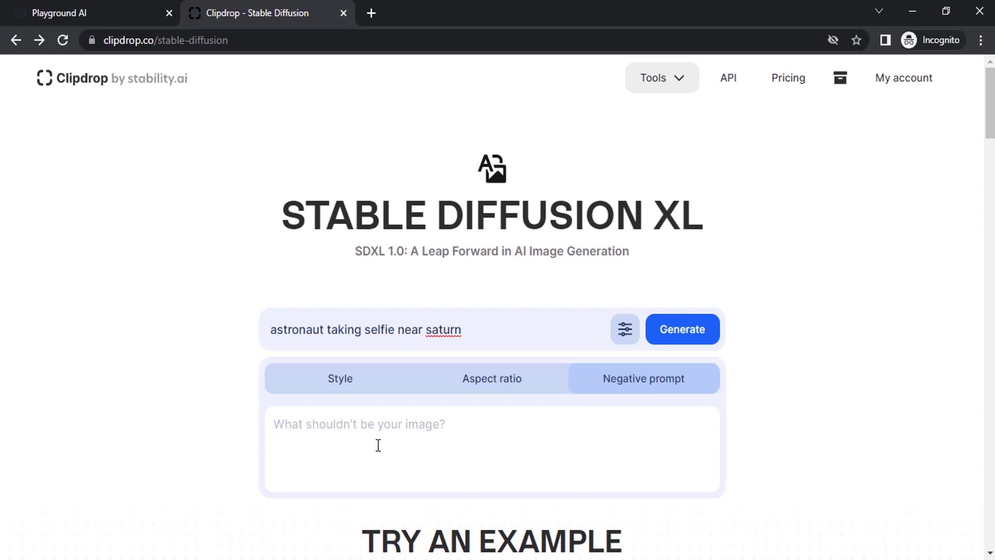
click(665, 329)
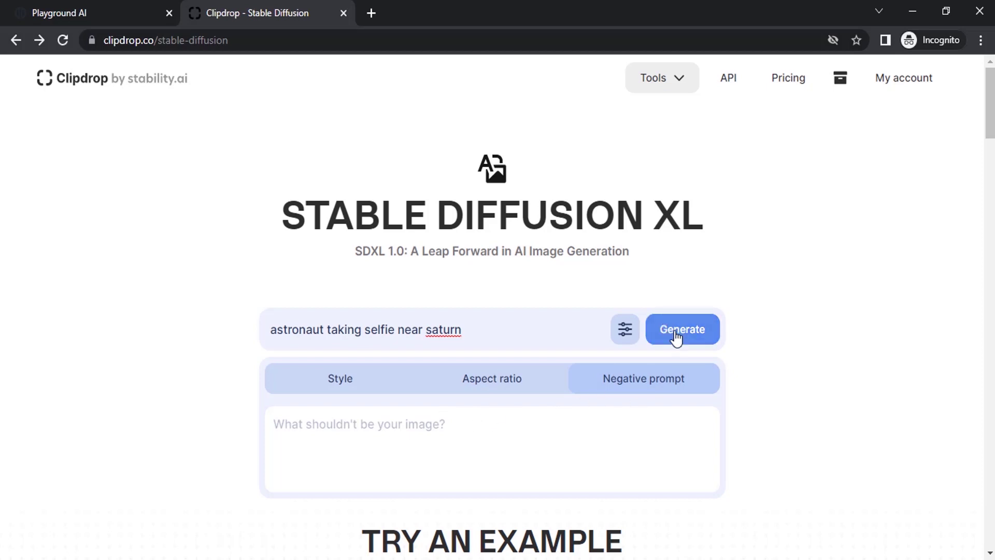
Generate the first astronaut batch, skip the subscription offer, and preview images two to four.
click(679, 341)
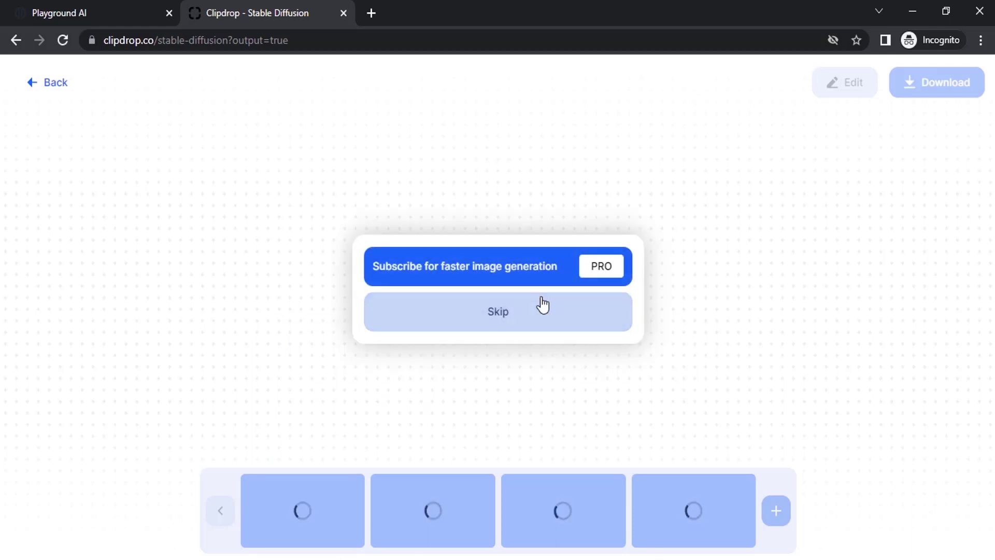
click(517, 321)
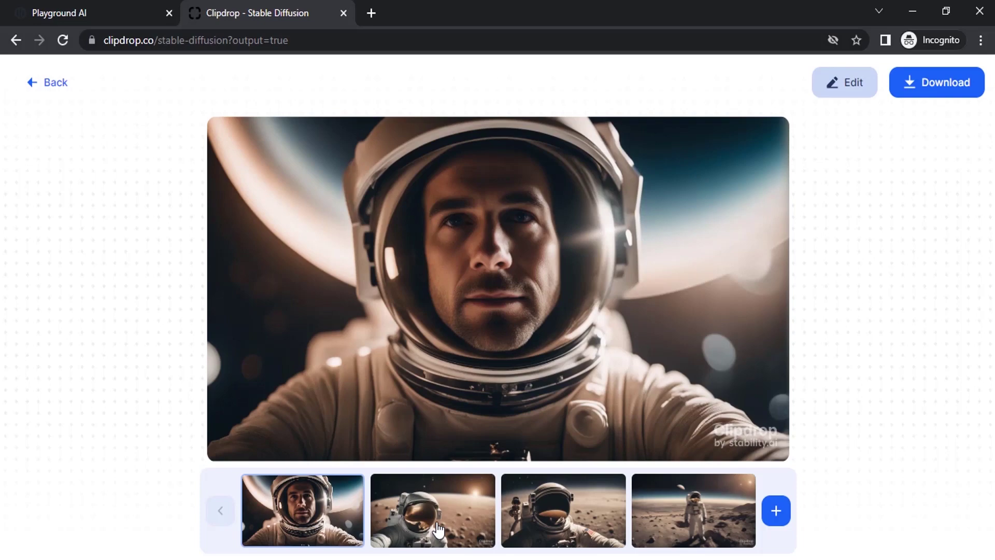
click(438, 530)
click(565, 524)
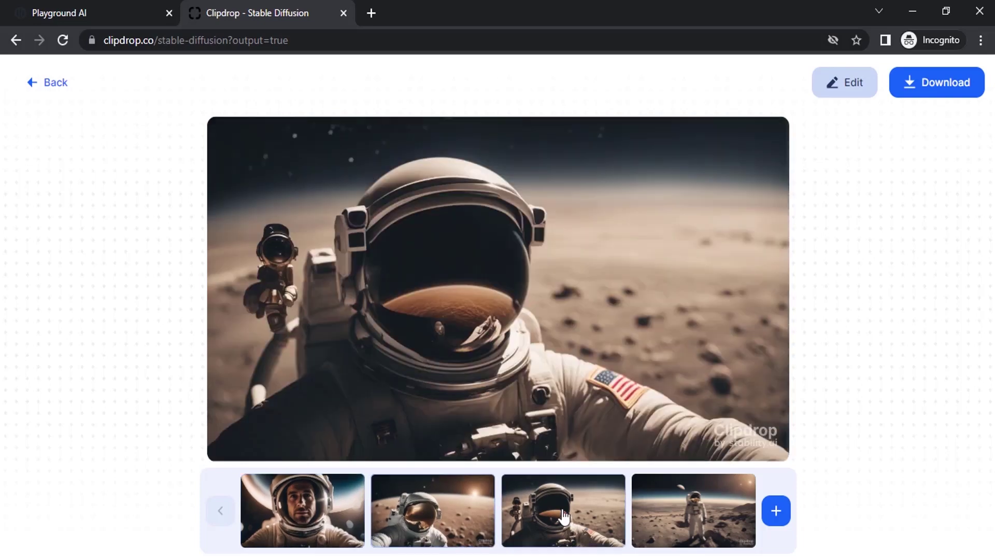
click(693, 526)
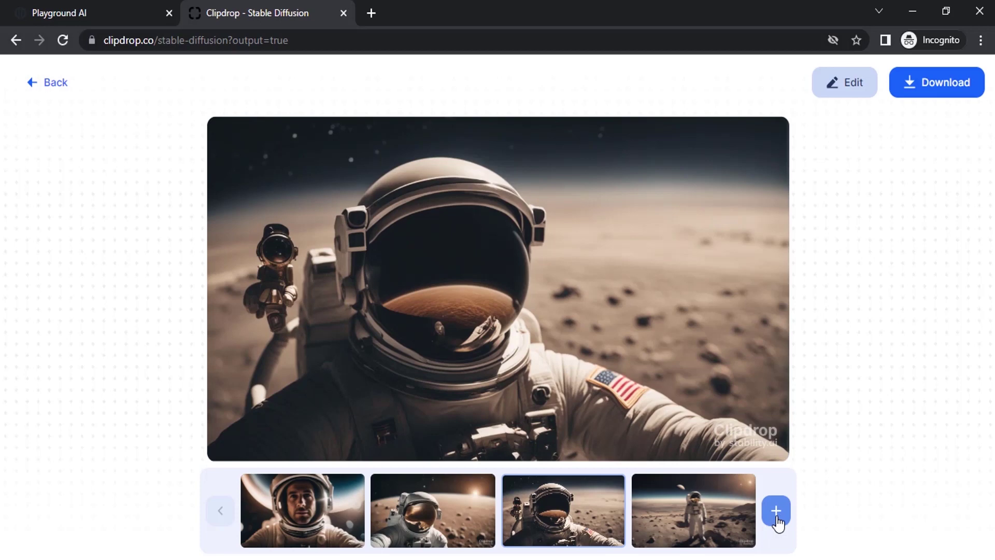
Generate a second batch and download its front-facing helmet portrait as stable-diffusion-xl.jpg.
click(775, 516)
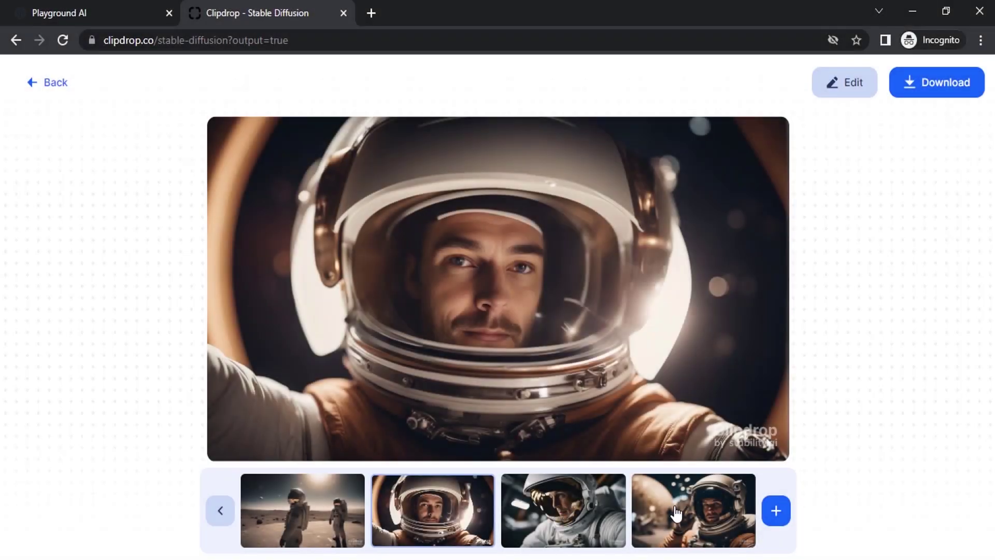
click(676, 514)
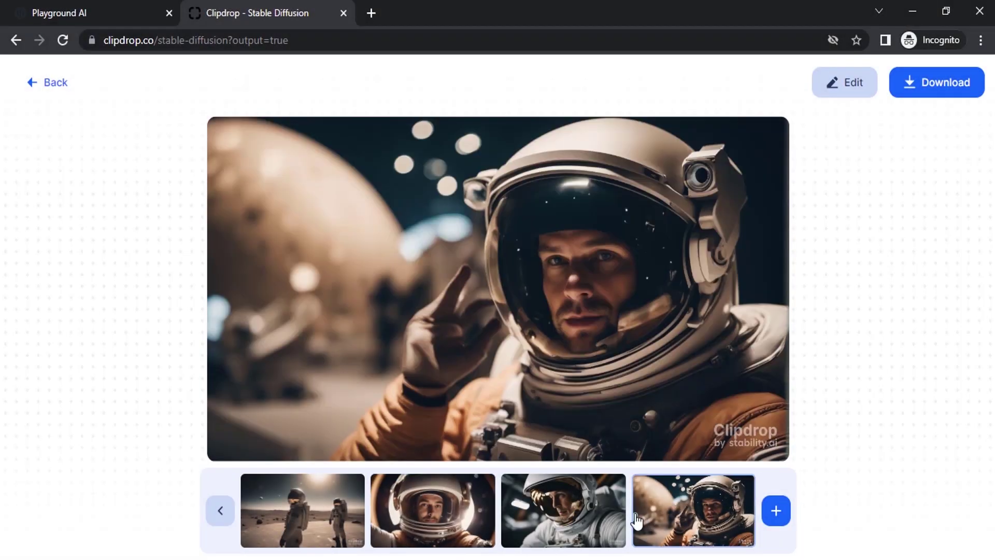
click(596, 498)
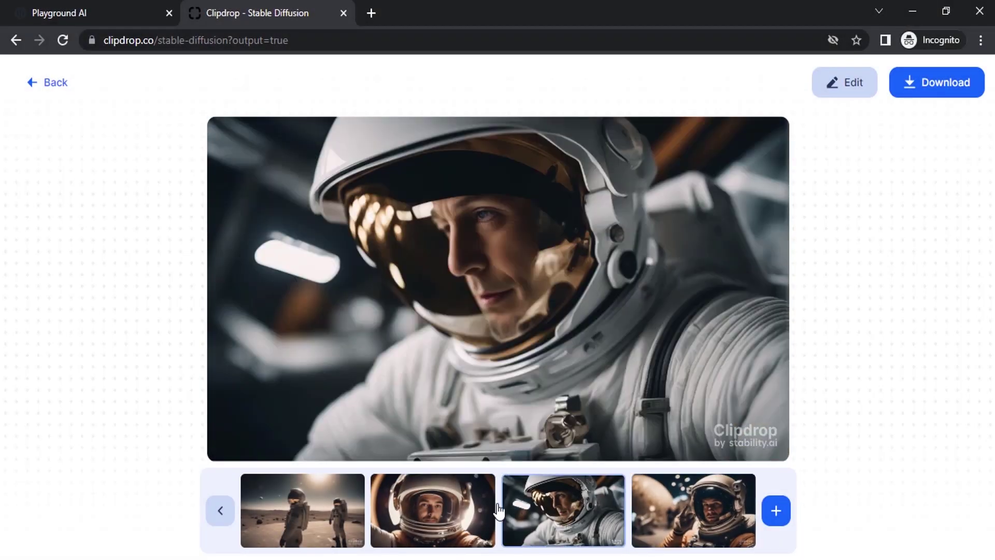
click(463, 506)
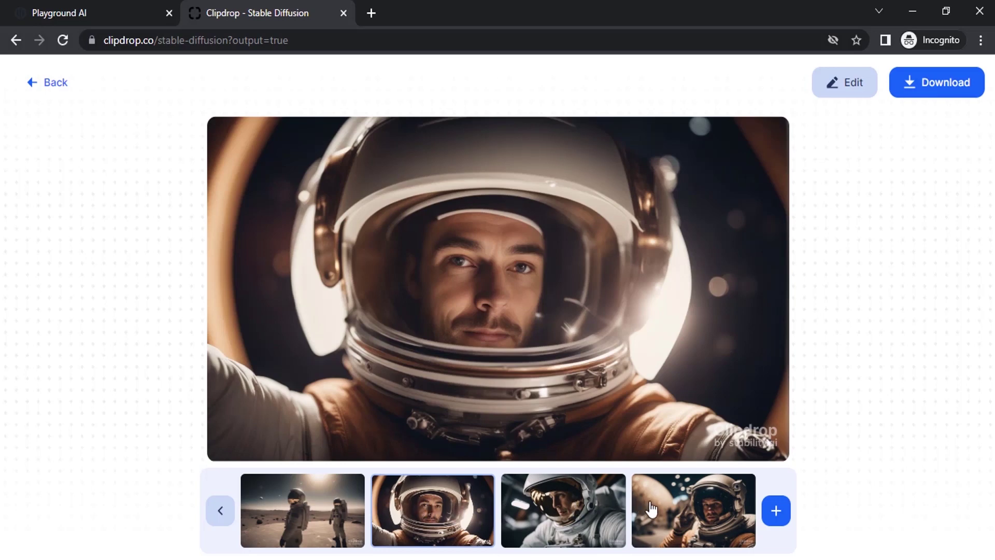
click(845, 81)
click(960, 89)
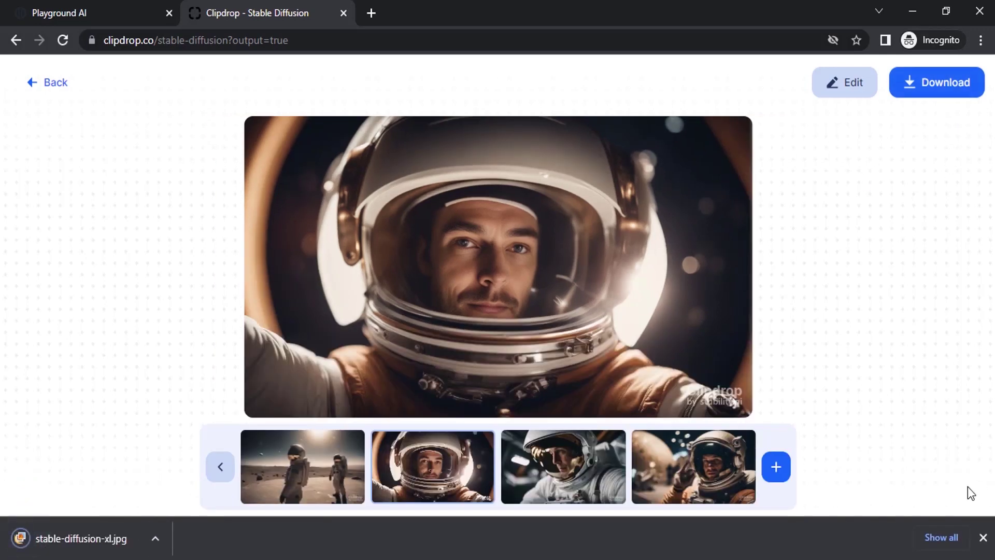
Close the downloads bar, go back to the prompt page, and switch the style to Anime.
click(984, 538)
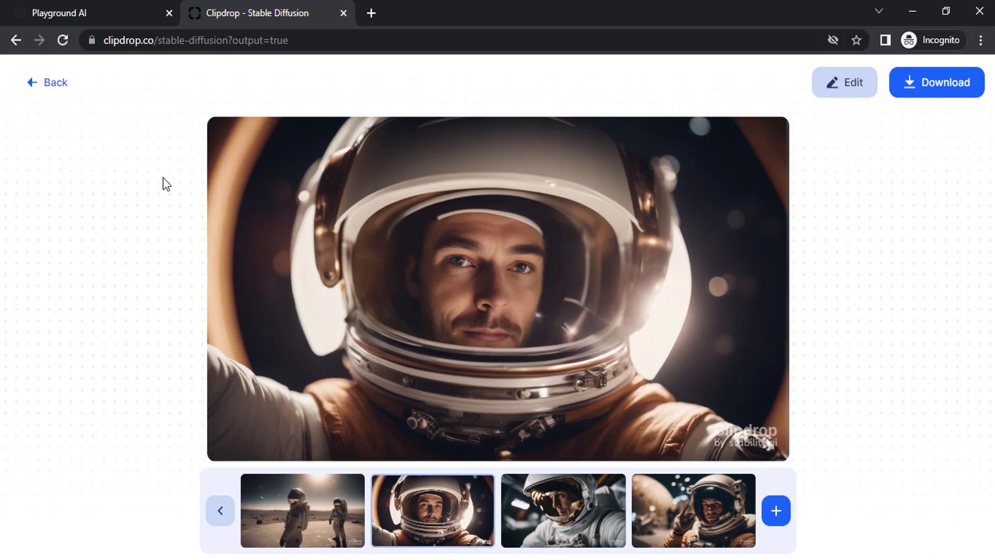
click(63, 83)
click(625, 329)
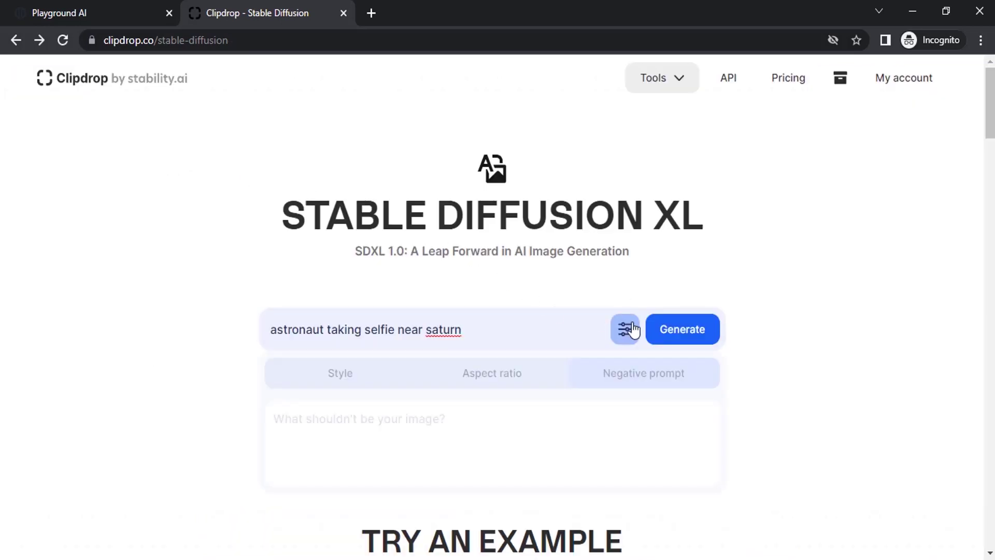
click(341, 382)
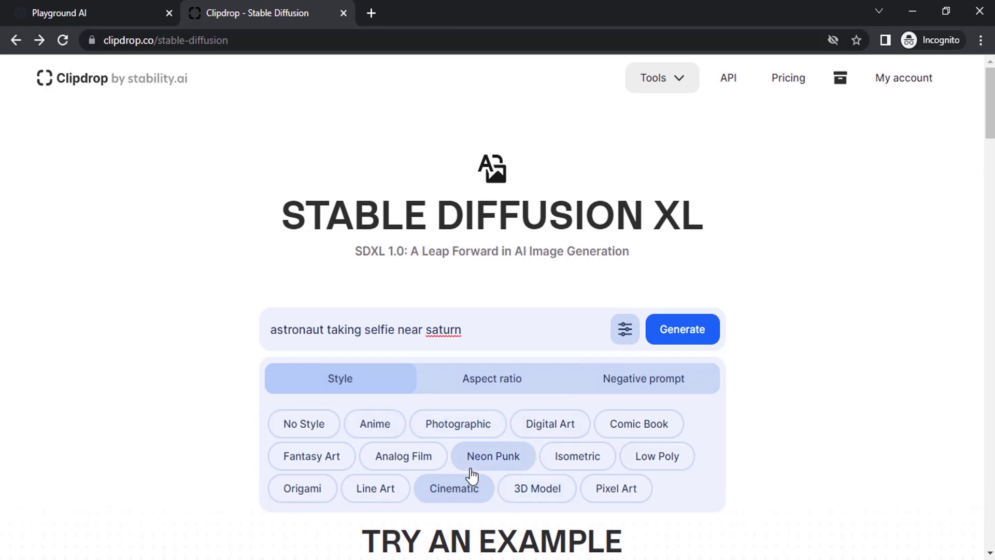
click(398, 434)
Set the aspect ratio to Vertical (9:16), generate, and skip the subscription offer.
click(624, 331)
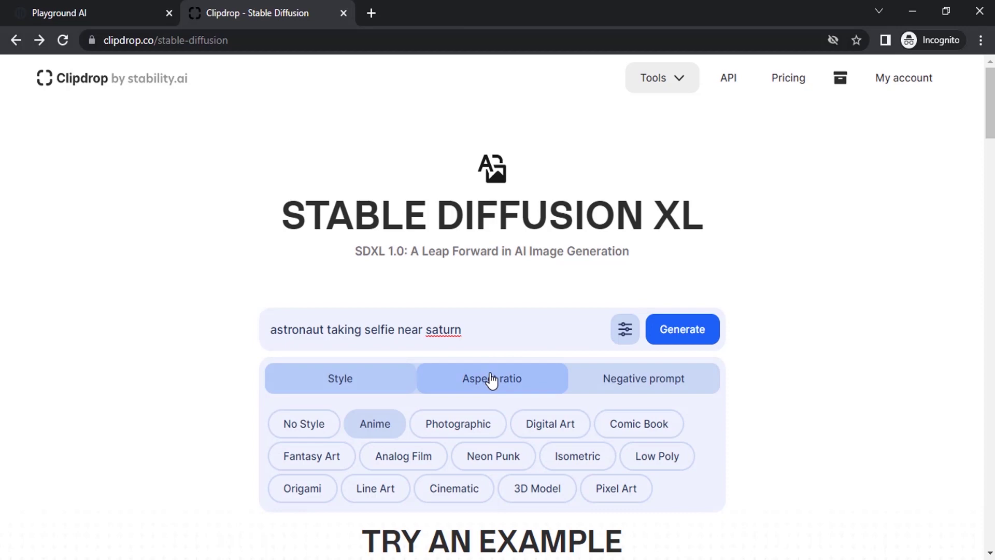
click(492, 378)
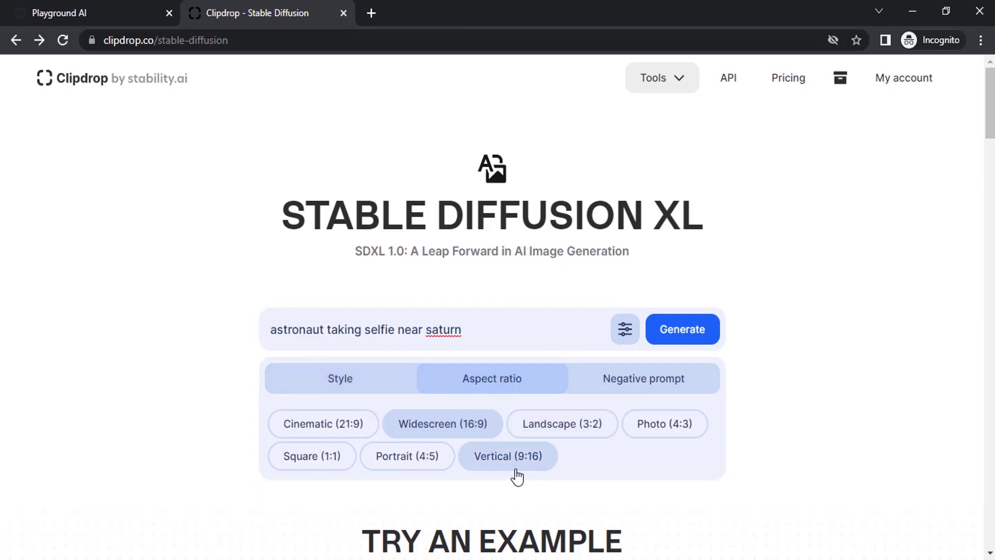
click(485, 469)
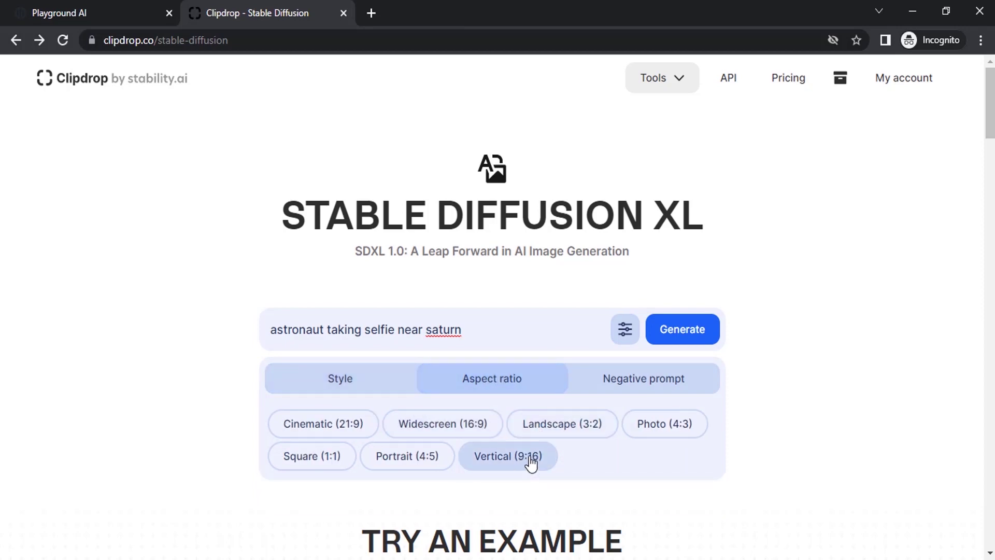
click(684, 332)
click(553, 316)
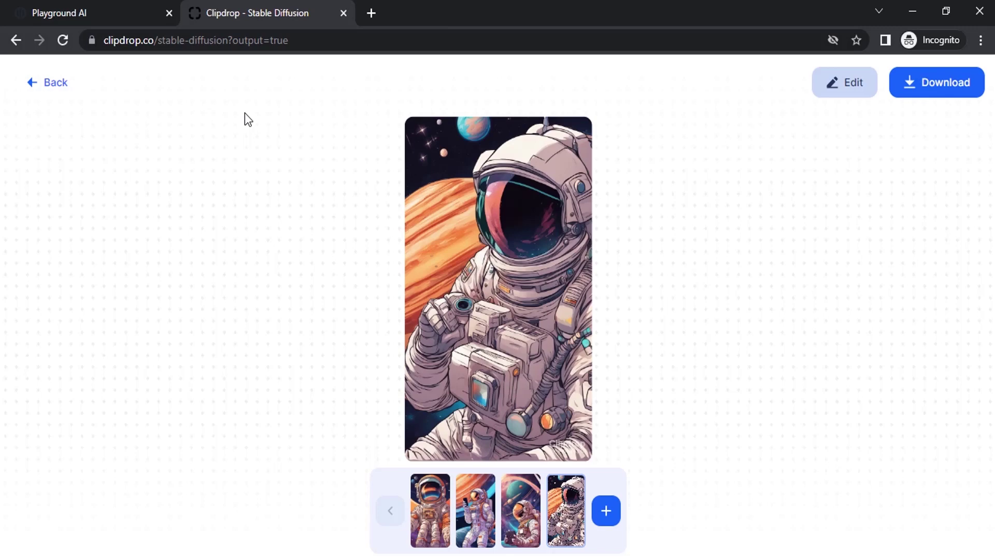
Switch to the Playground AI browser tab showing its Landscapes gallery.
click(74, 10)
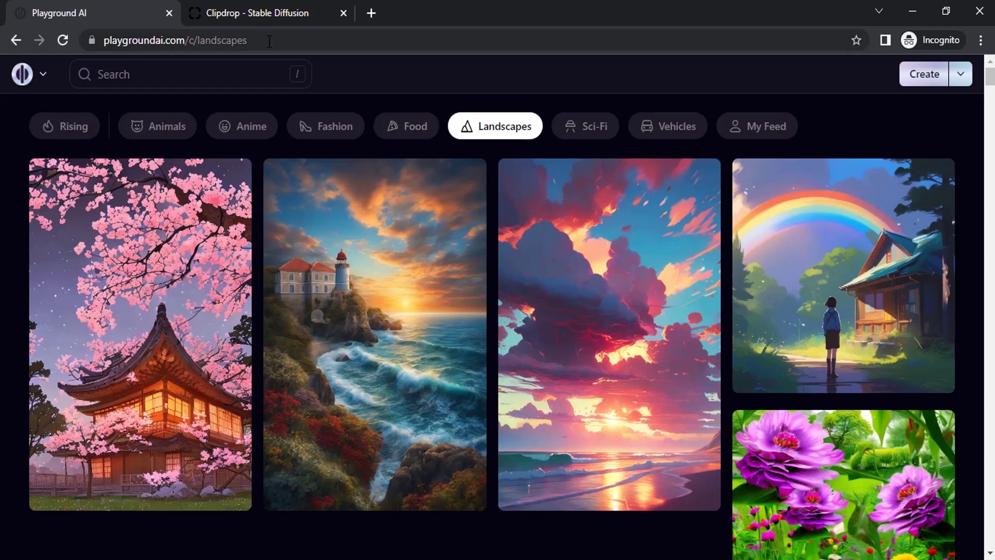
Open the Create page and keep Stable Diffusion XL as the model.
click(936, 82)
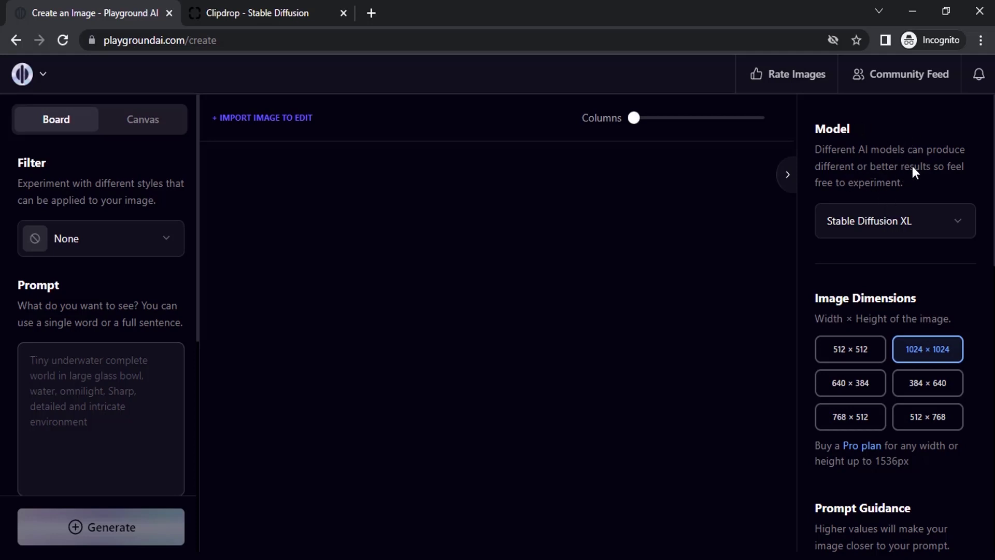
click(895, 216)
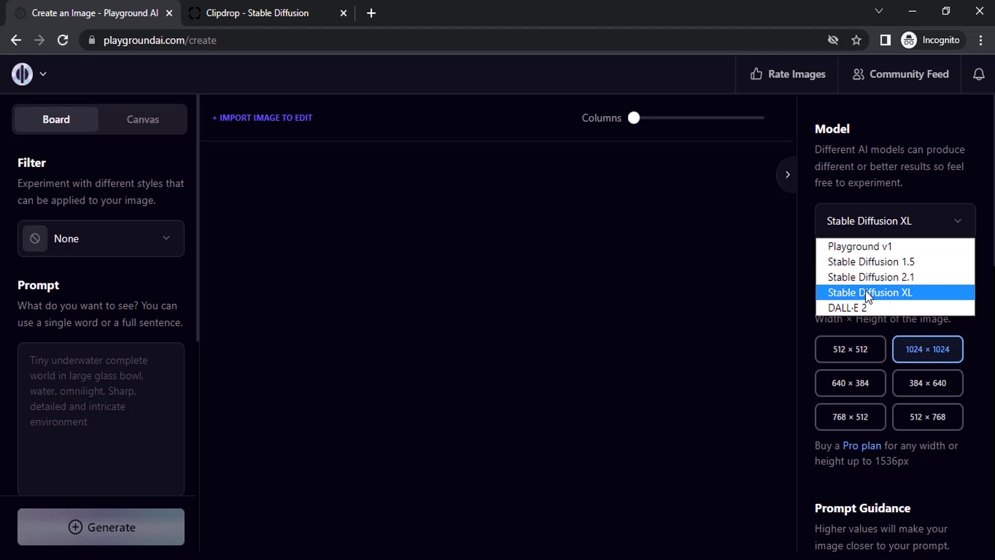
click(897, 292)
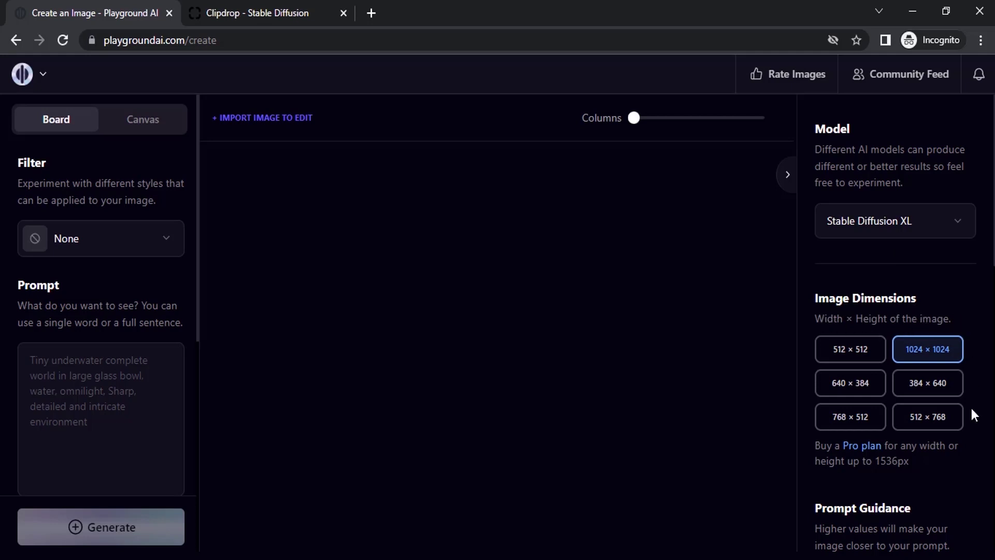
scroll(961, 402, down, 6)
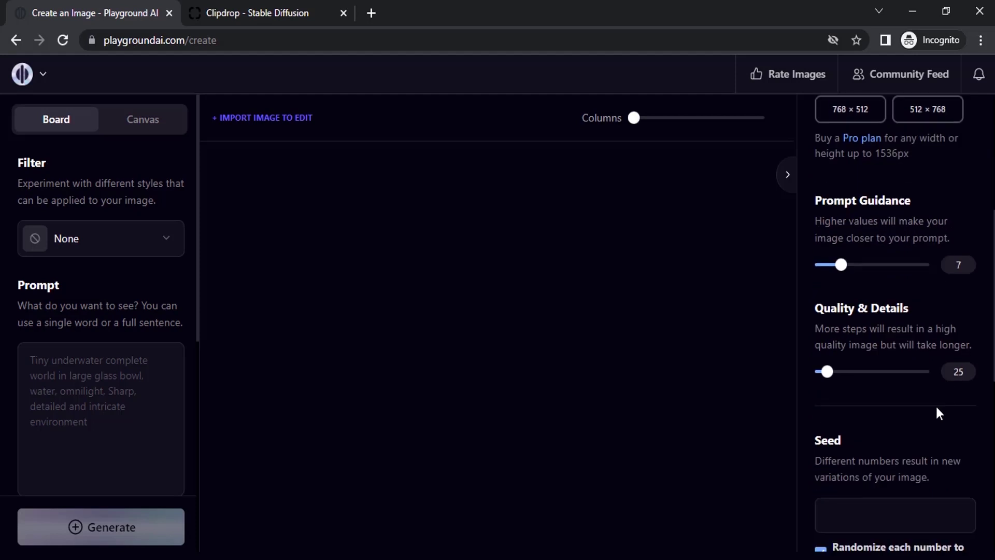
scroll(936, 409, down, 3)
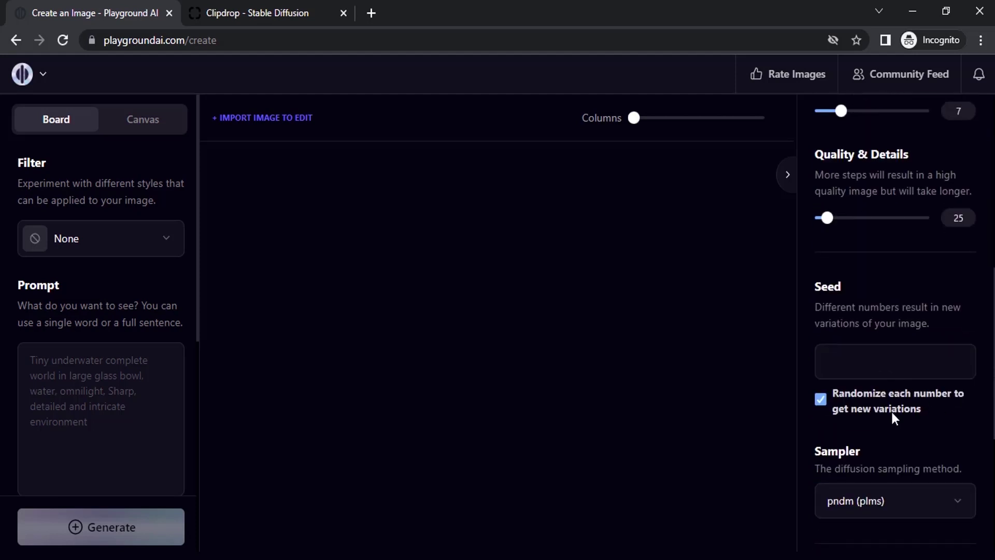
scroll(891, 412, down, 2)
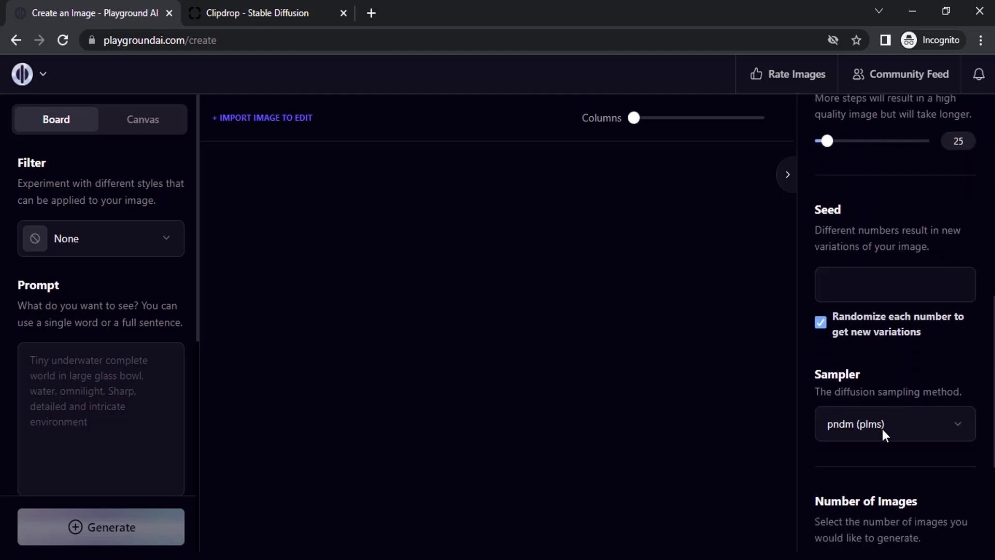
scroll(882, 428, up, 6)
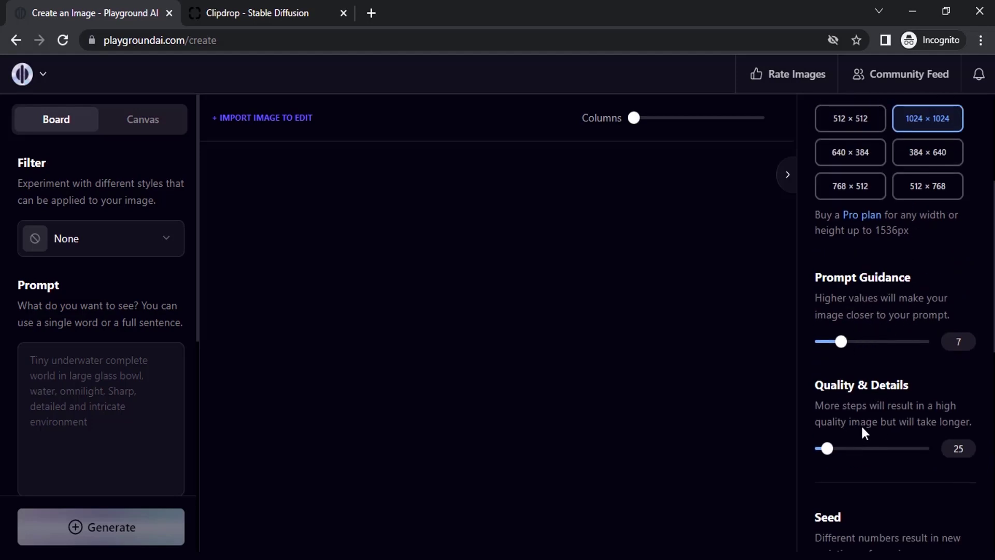
scroll(11, 371, down, 6)
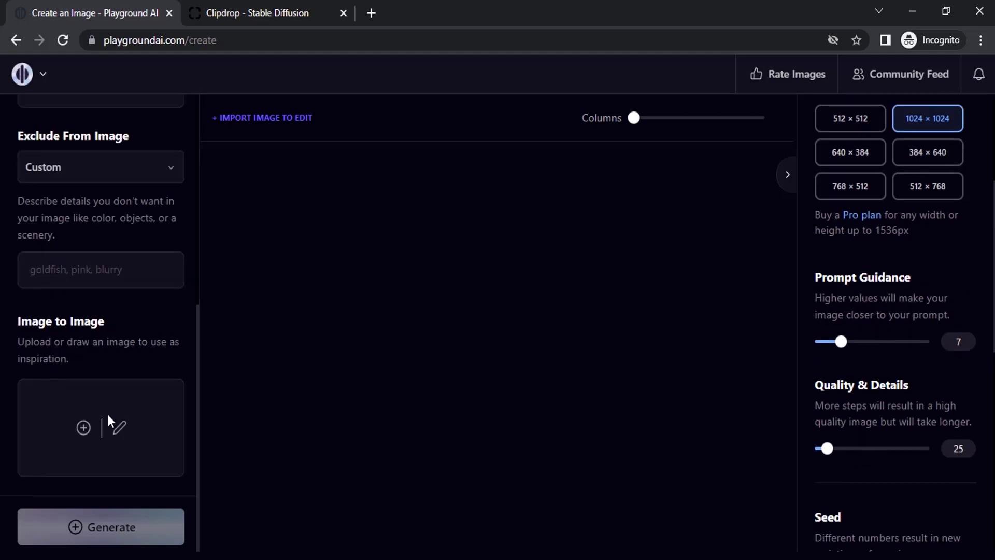
scroll(956, 316, up, 4)
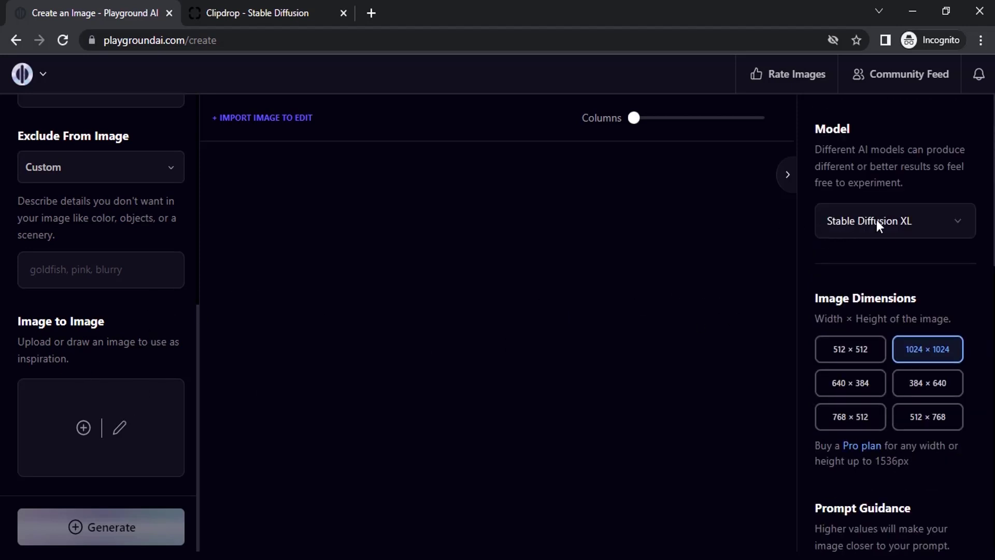
scroll(113, 380, up, 6)
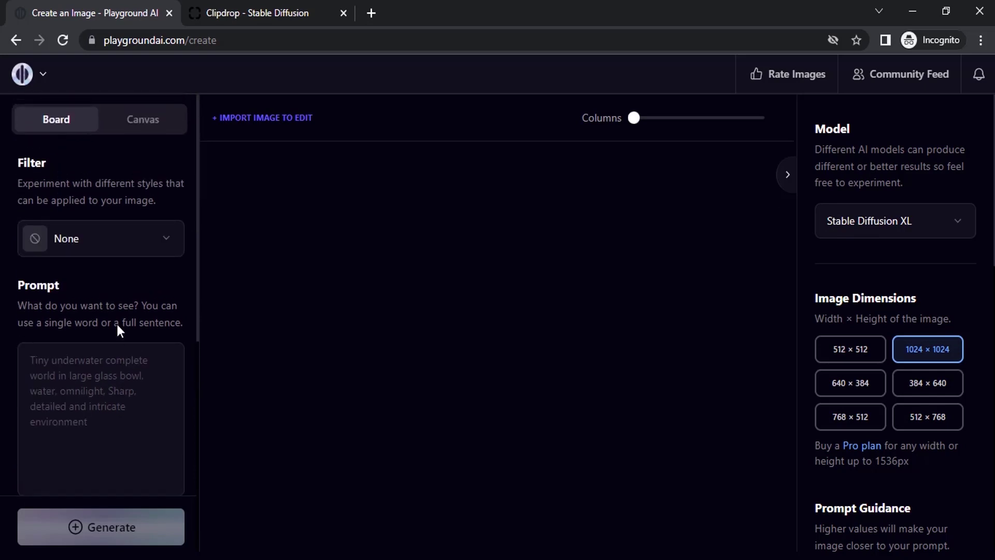
Browse the list of style filters without choosing one.
click(110, 240)
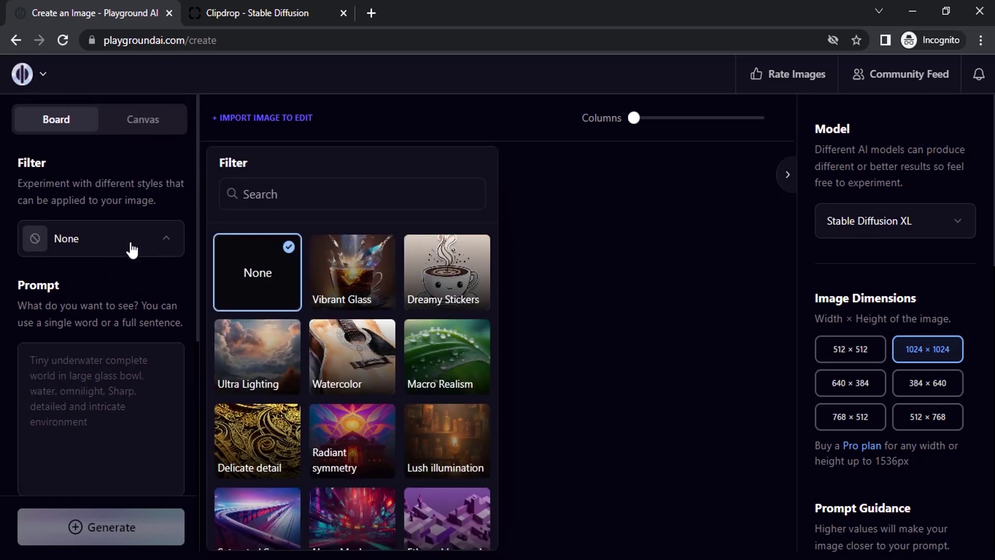
scroll(410, 329, down, 1)
scroll(409, 329, down, 5)
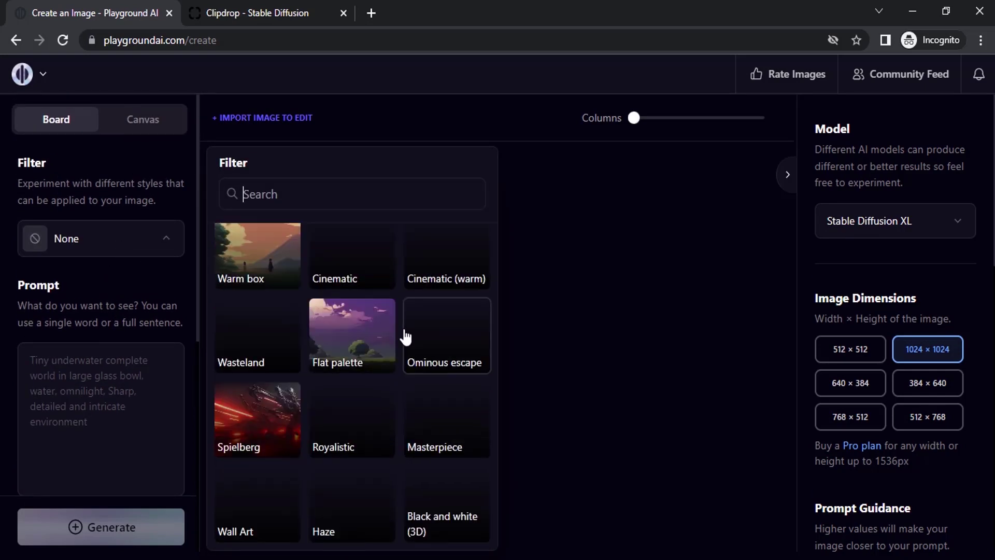
scroll(405, 333, up, 4)
scroll(407, 336, up, 2)
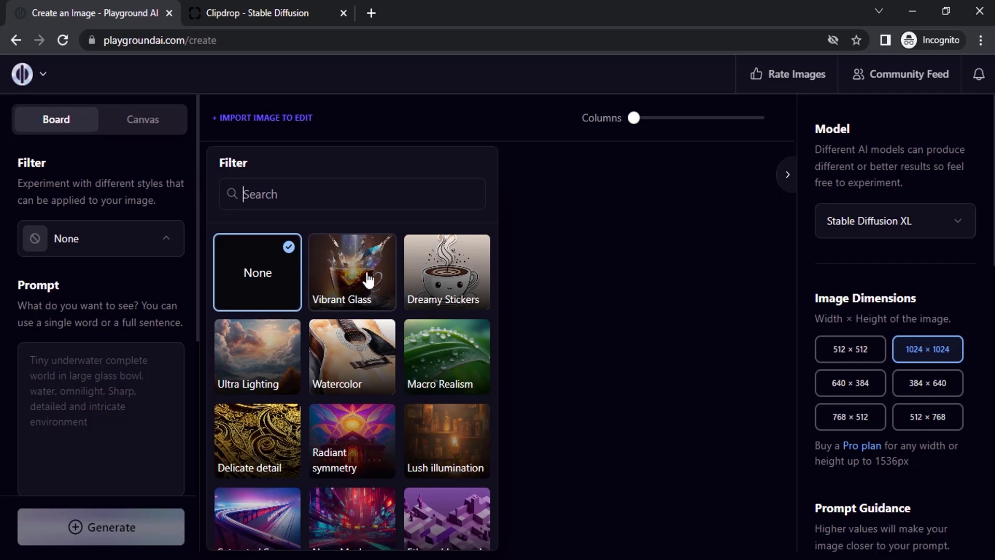
Copy 'astronaut taking selfie near saturn' from Clipdrop and paste it into Playground's prompt box.
click(278, 7)
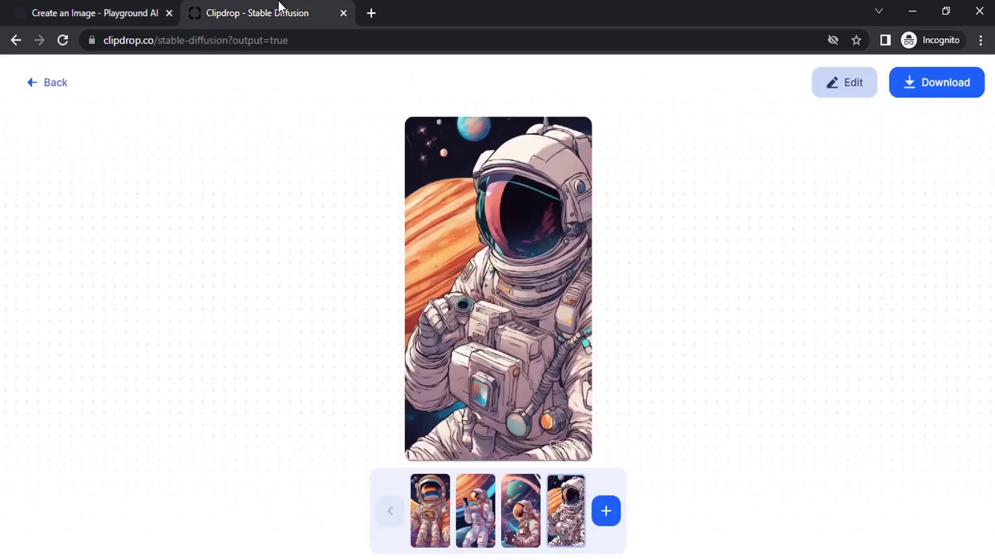
click(43, 84)
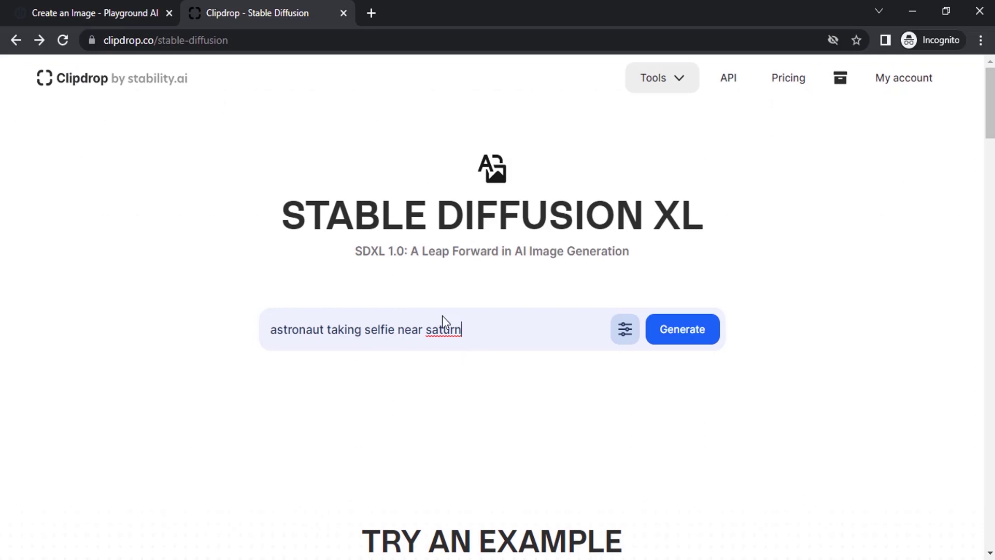
drag(462, 329, 7, 322)
key(ctrl+c)
click(24, 13)
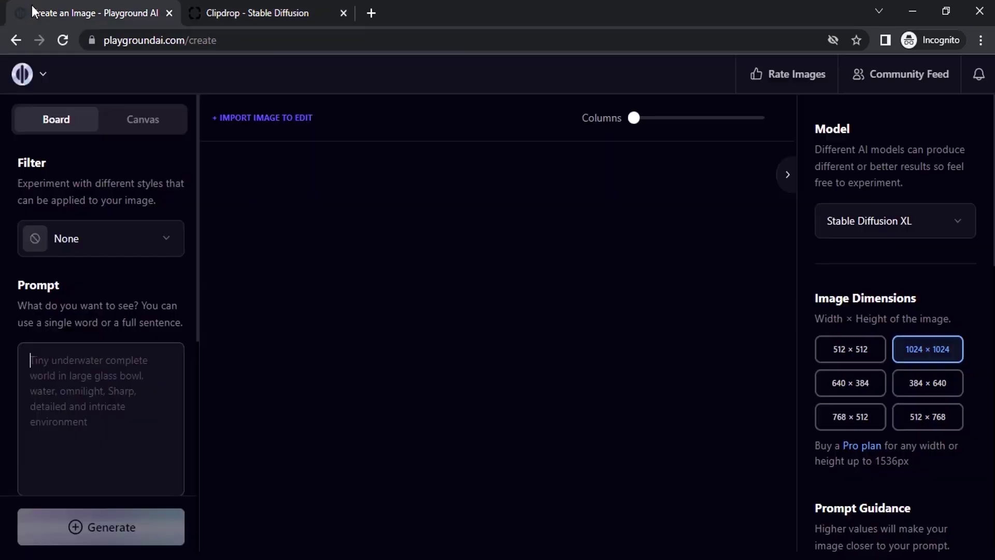
click(63, 408)
key(ctrl+v)
Apply the Ultra Lighting style filter.
click(111, 248)
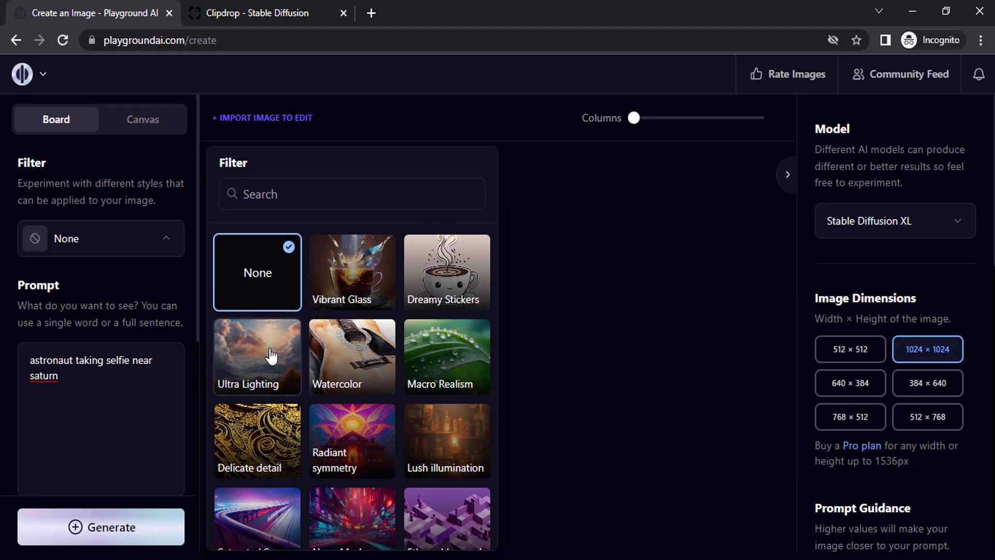
click(272, 357)
scroll(78, 321, down, 5)
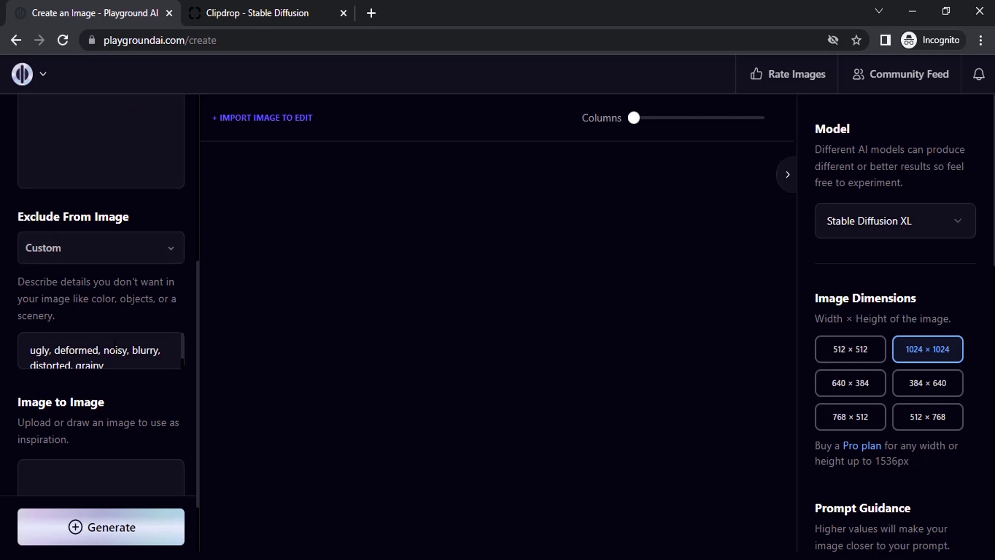
scroll(91, 337, down, 1)
Check the exclusion text reads 'ugly, deformed, noisy, blurry, distorted, grainy'.
key(ctrl+a)
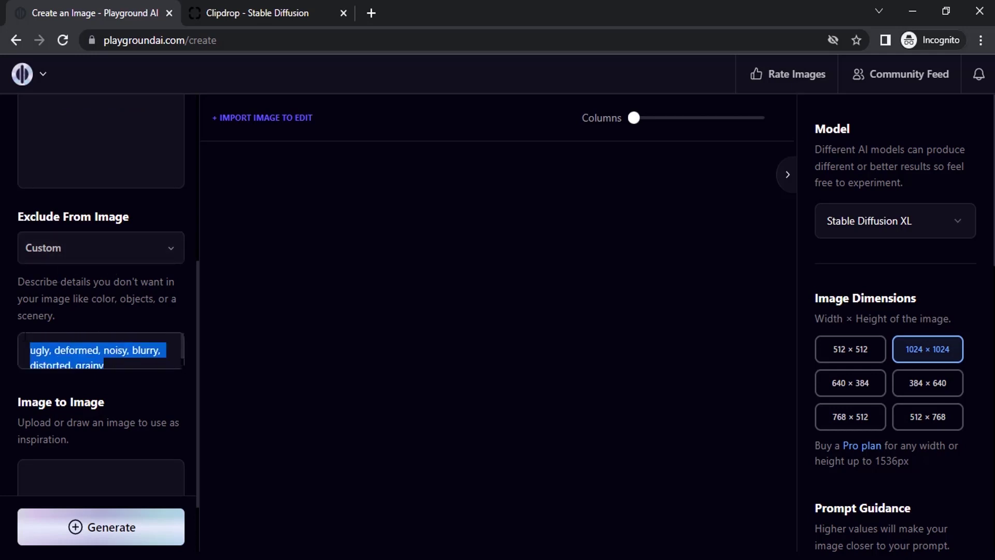
scroll(124, 340, down, 1)
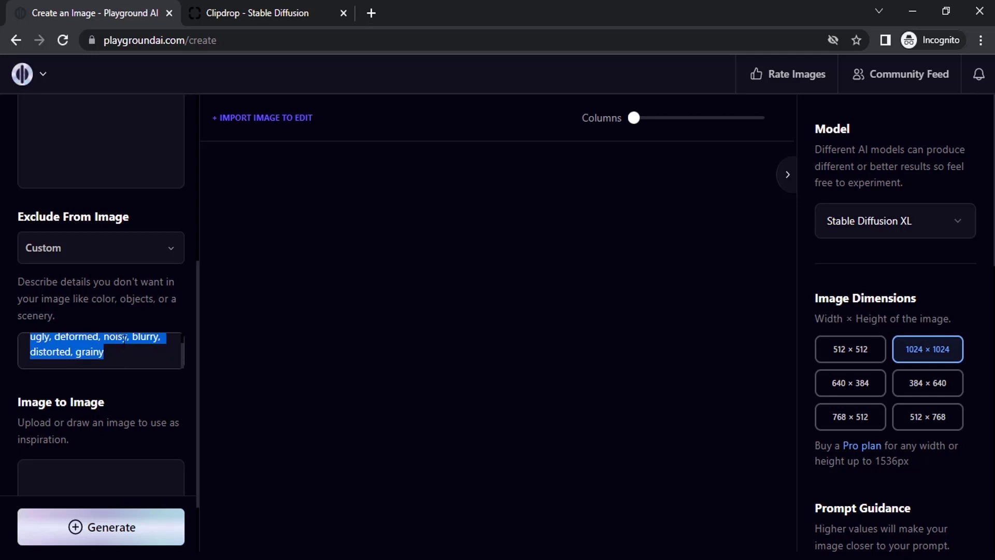
click(125, 358)
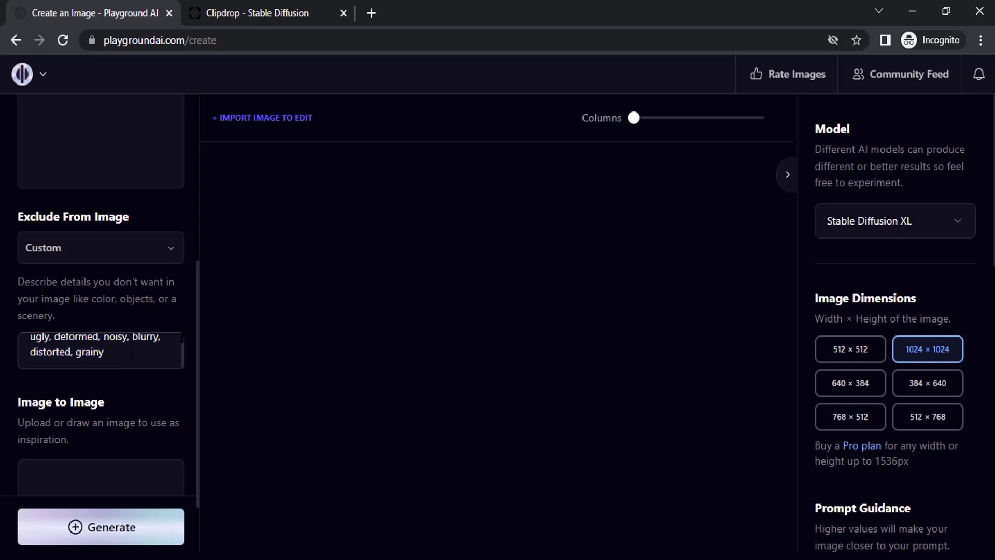
drag(132, 353, 110, 336)
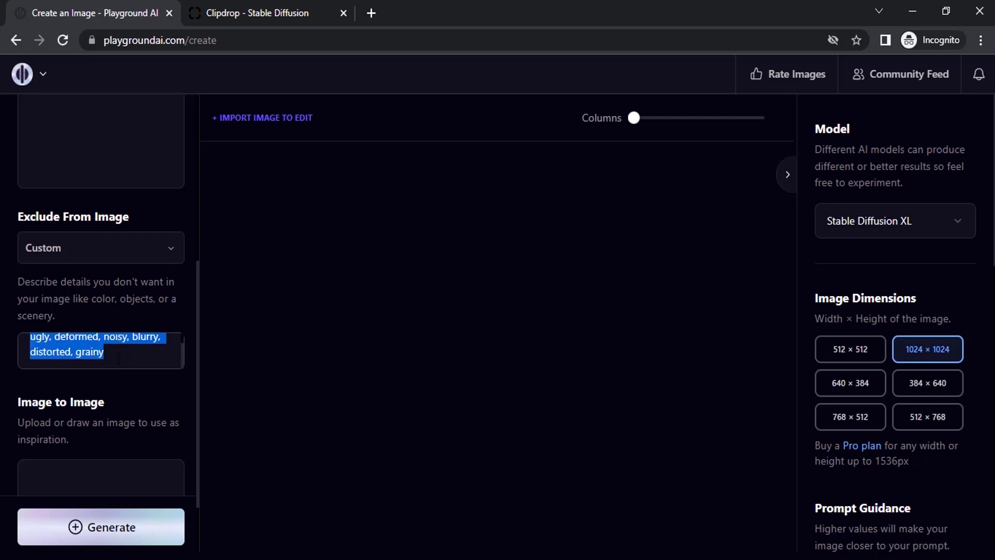
click(113, 352)
scroll(125, 396, down, 2)
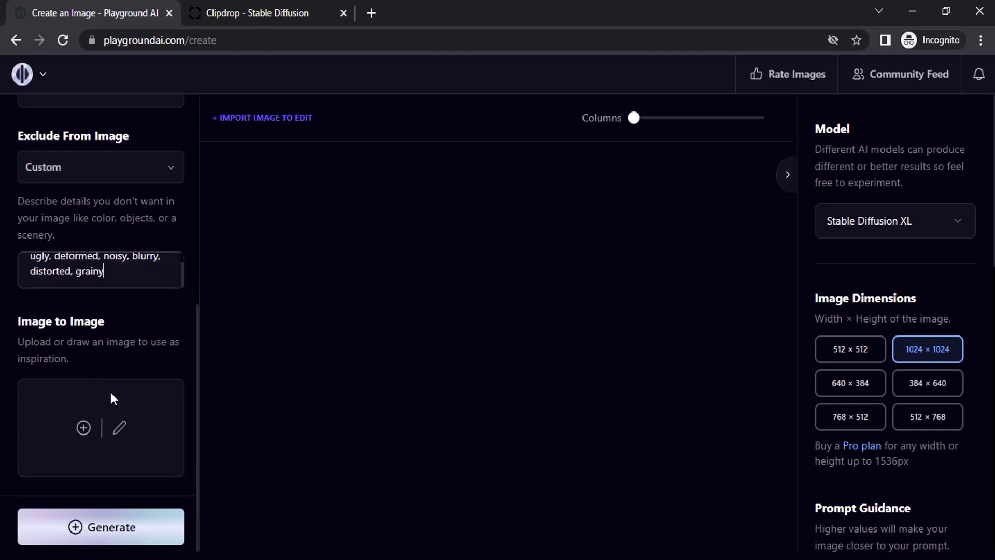
scroll(104, 404, up, 7)
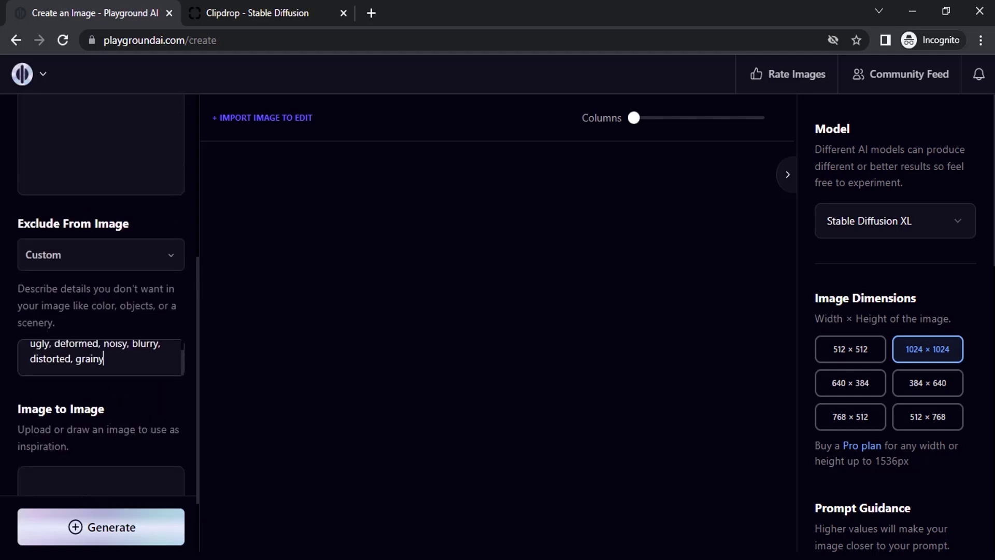
Generate four Ultra Lighting astronaut images showing helmets reflecting Saturn and ringed planets.
click(144, 533)
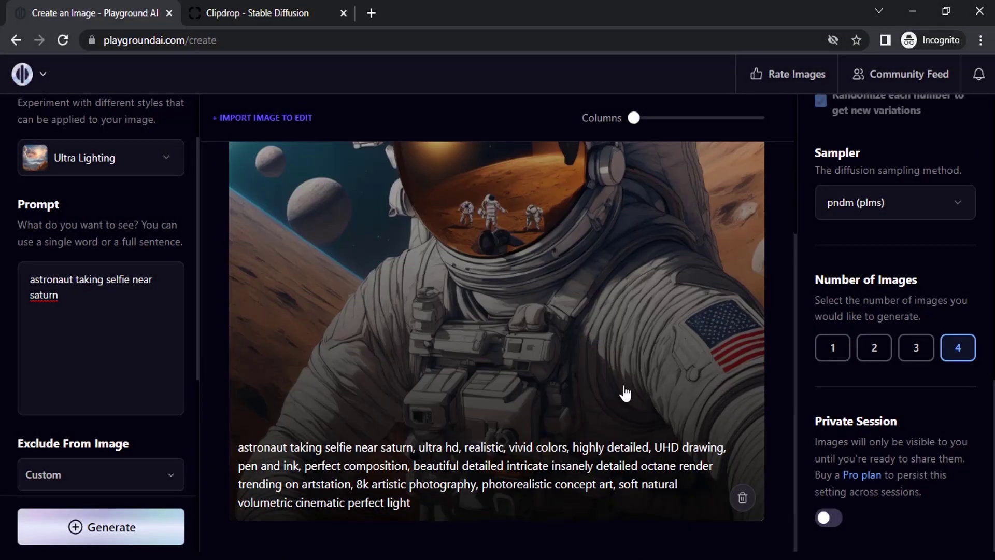
scroll(627, 391, up, 2)
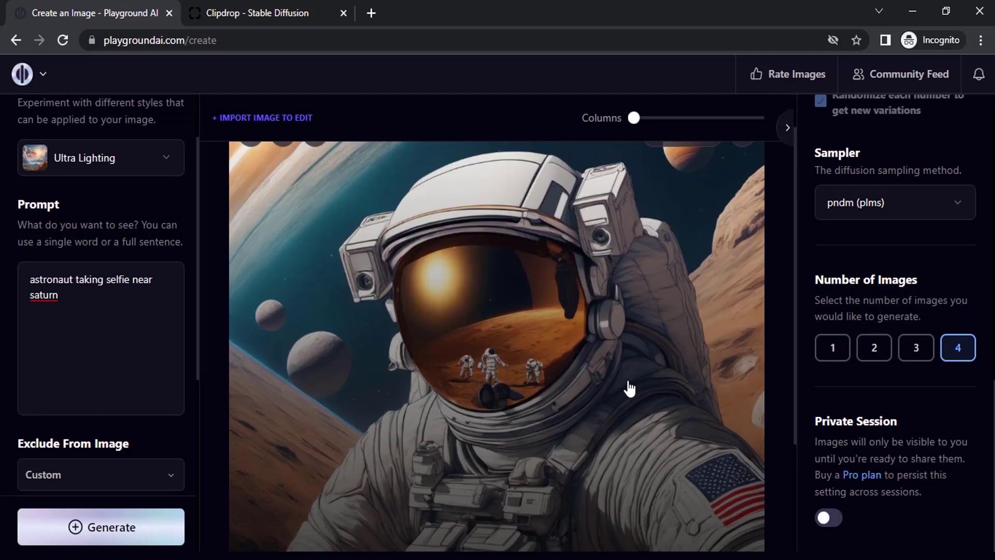
scroll(644, 366, down, 2)
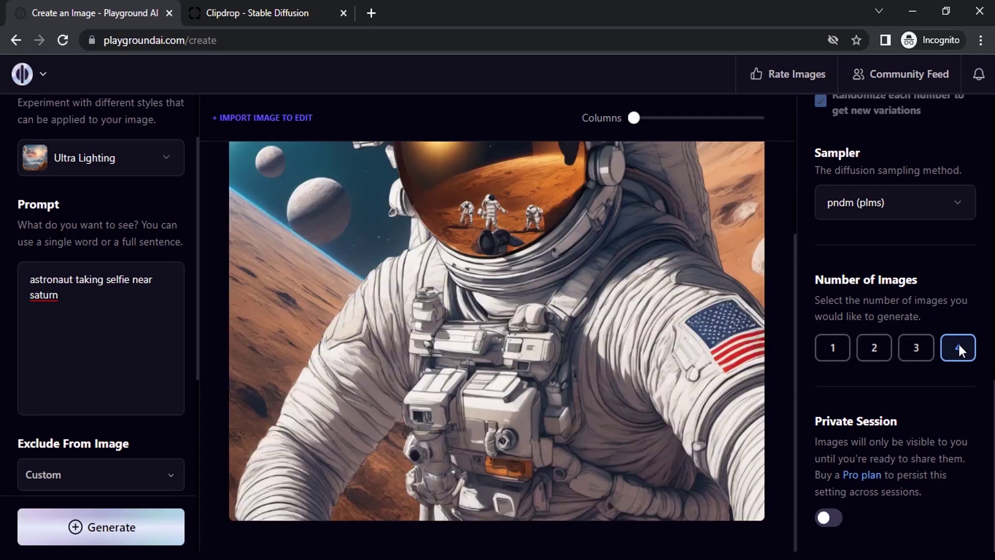
click(137, 521)
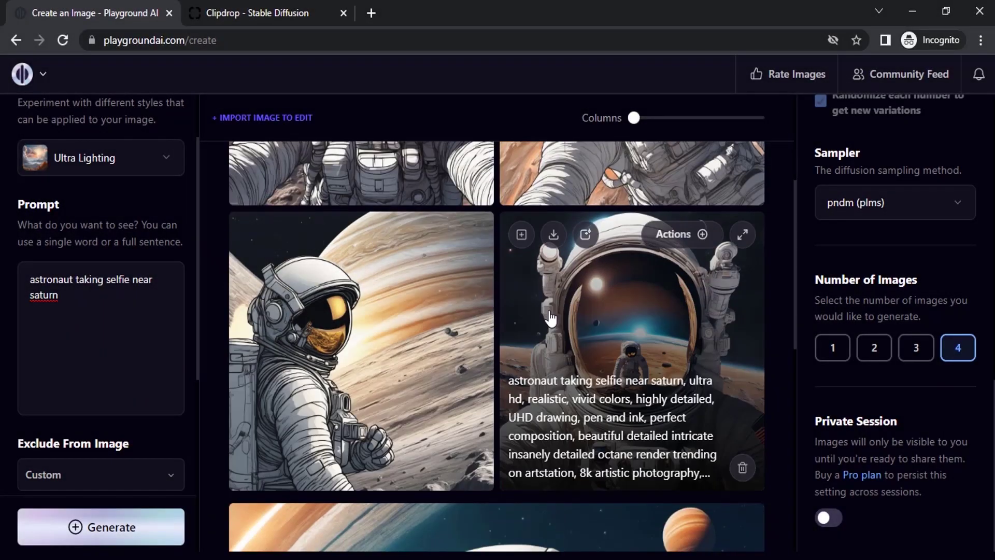
scroll(97, 178, up, 2)
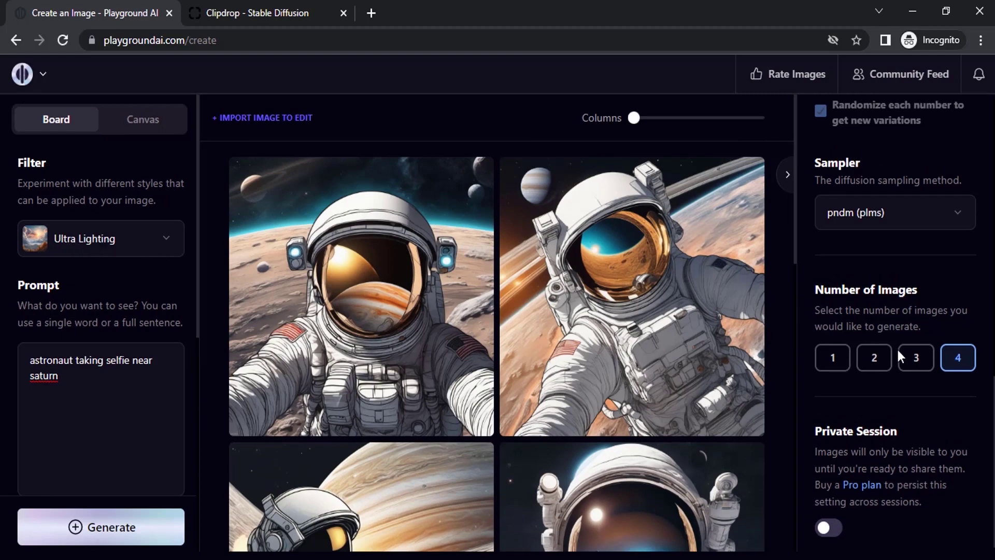
scroll(897, 347, up, 2)
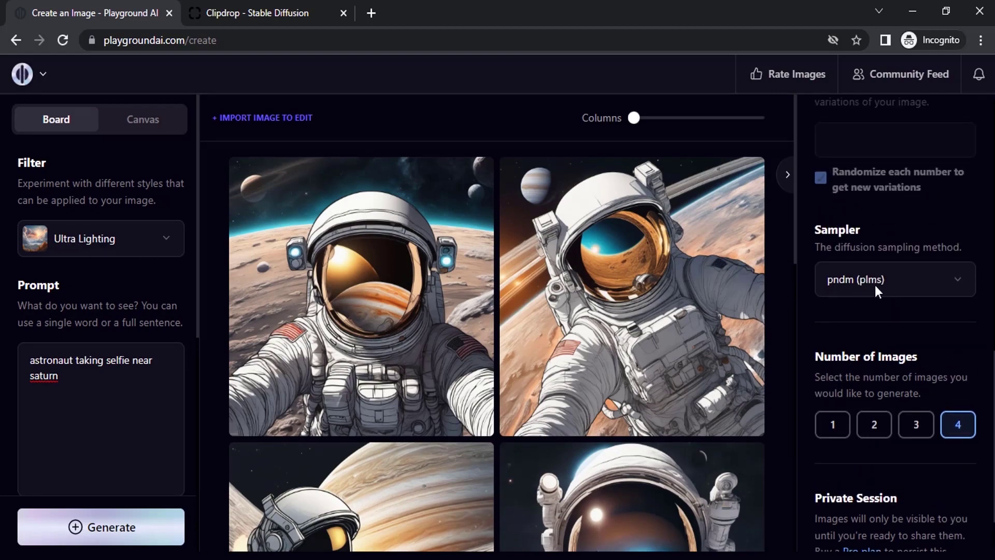
Change the sampler to k_euler_ancestral.
mouse_move(595, 263)
click(904, 281)
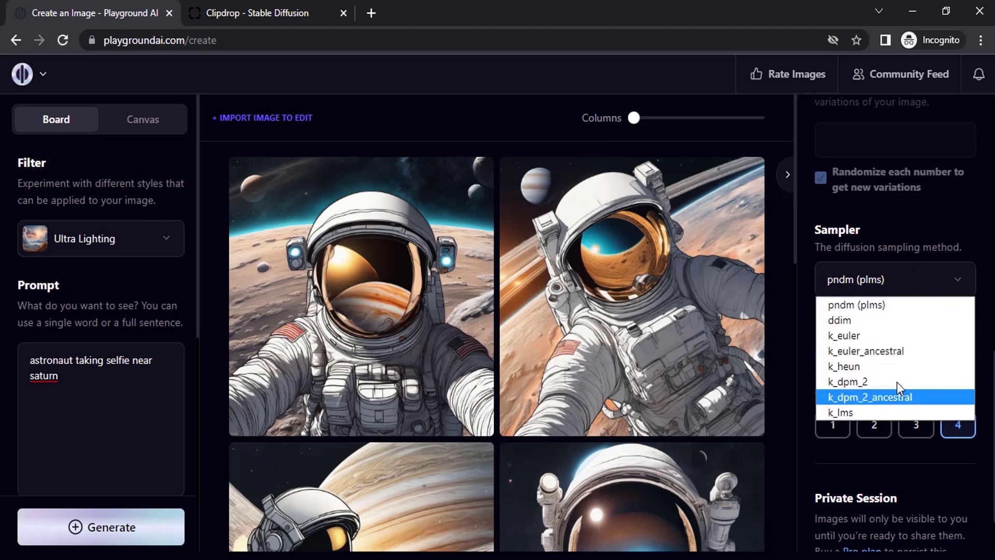
click(898, 353)
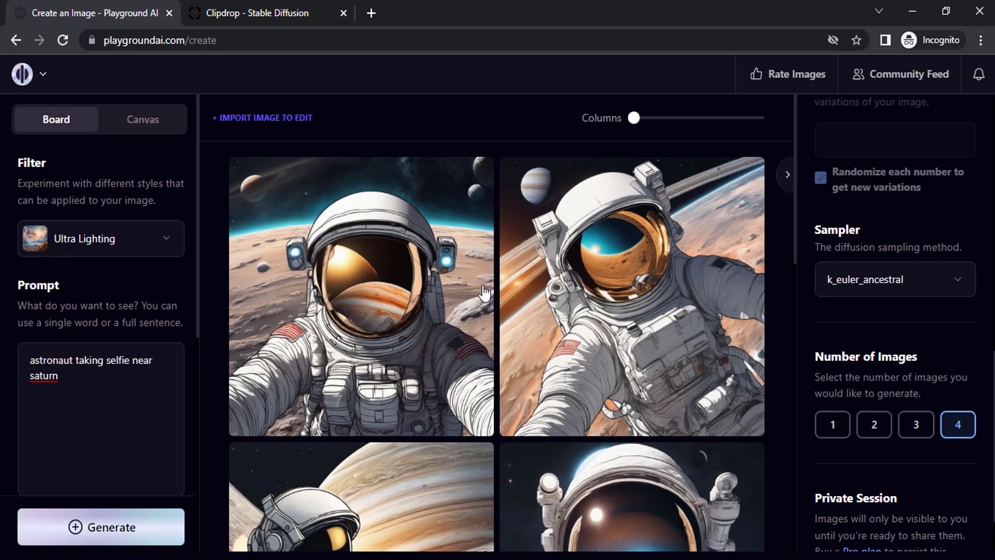
Apply the Cinematic style filter and generate new astronaut images.
click(144, 241)
scroll(480, 393, down, 4)
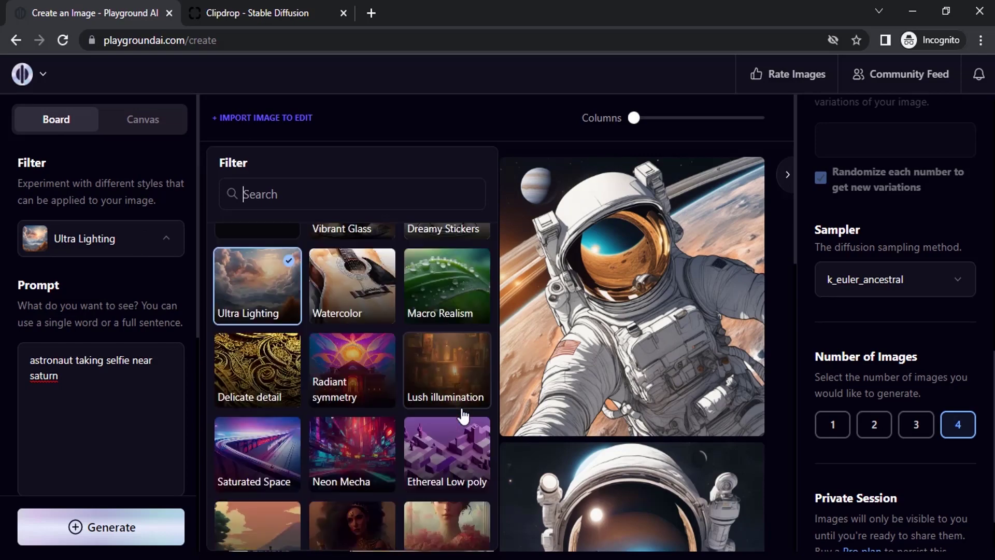
scroll(432, 395, down, 1)
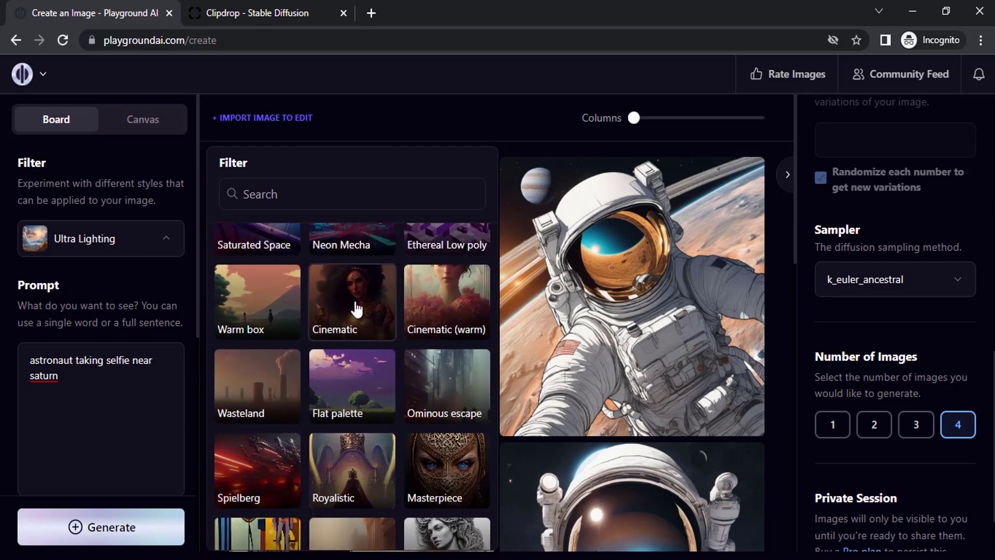
click(358, 308)
click(133, 529)
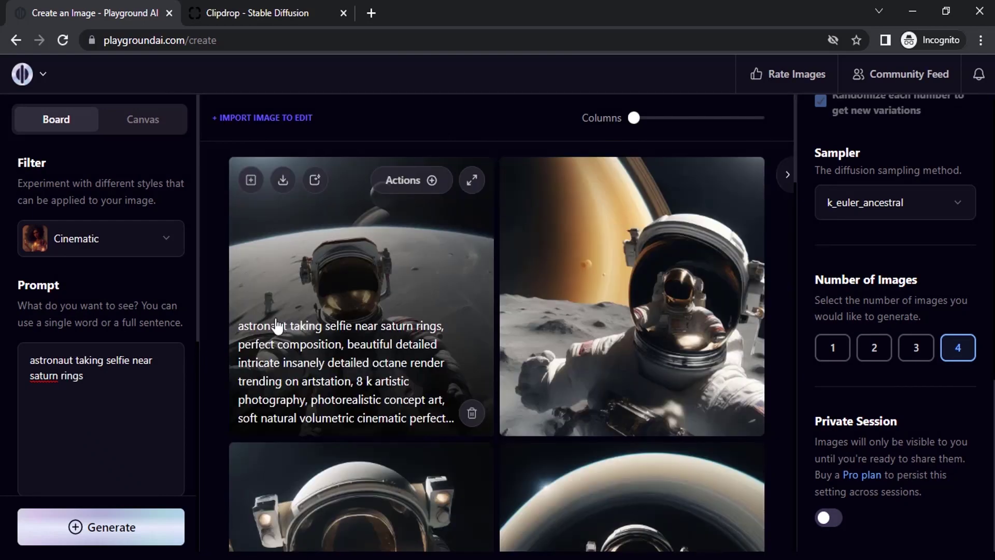
scroll(363, 290, down, 3)
scroll(166, 325, down, 4)
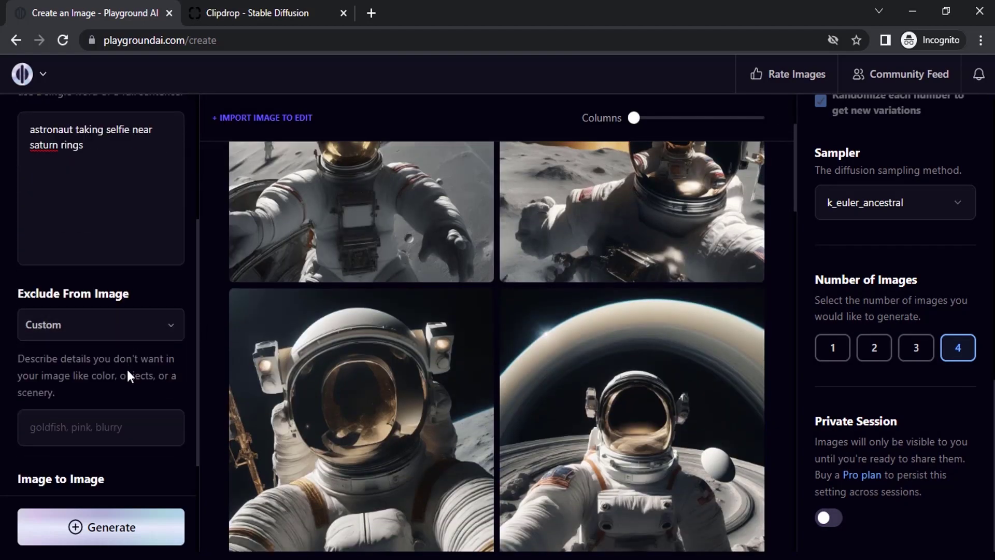
scroll(125, 373, down, 3)
Upload the two-boats photo as the image-to-image source.
click(82, 430)
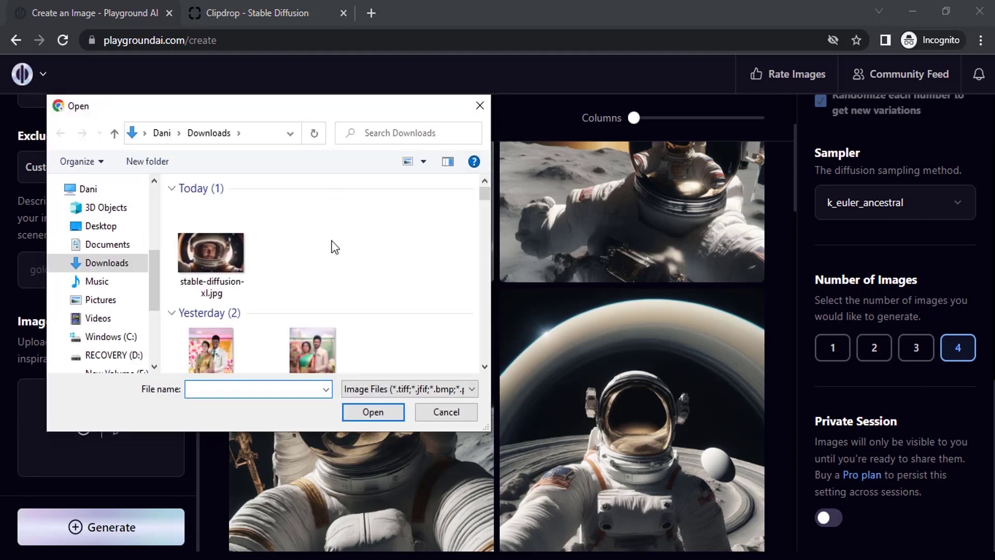
double_click(278, 287)
double_click(278, 287)
scroll(78, 394, down, 2)
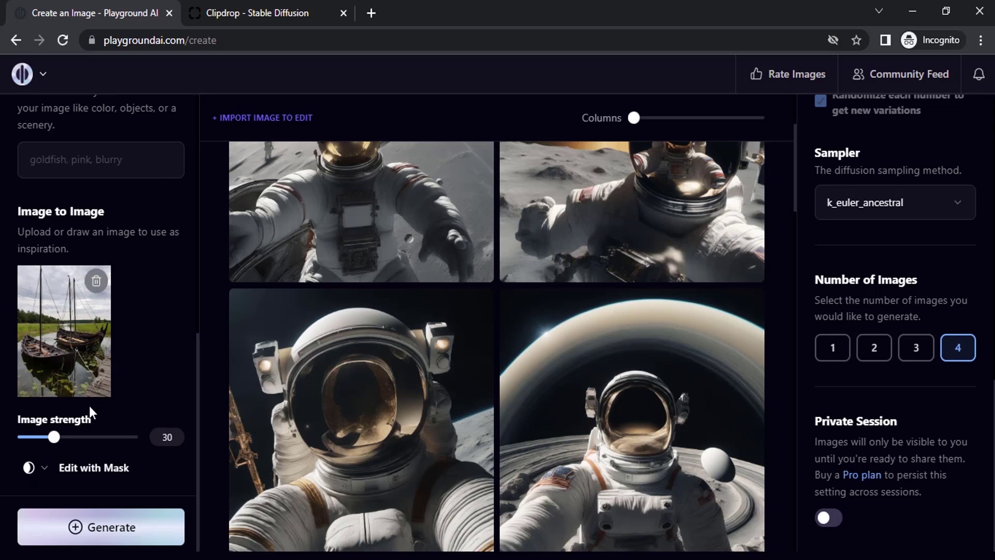
scroll(116, 406, up, 10)
Replace the prompt with 'two boats in a lake' and apply the Wasteland filter.
drag(84, 340, 94, 285)
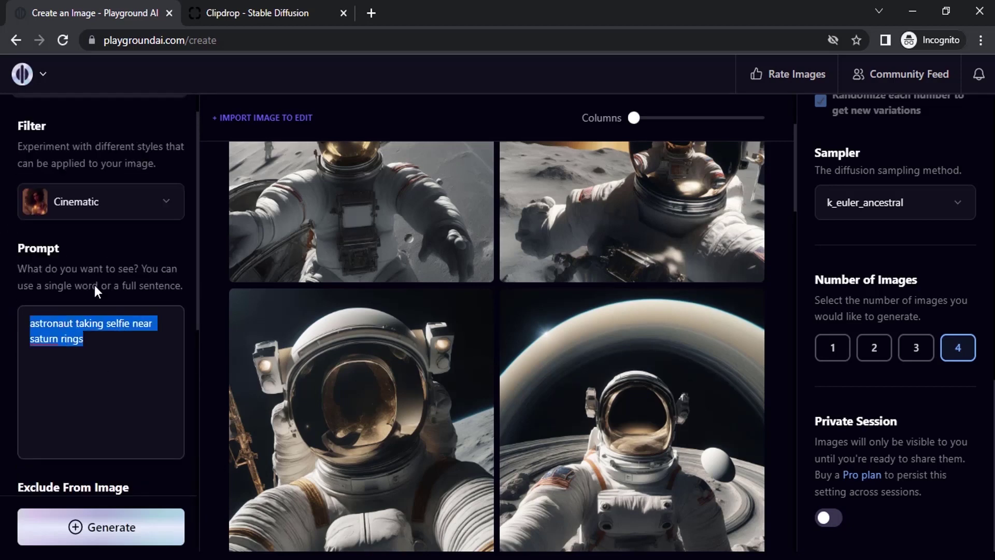
text(two boats in a l)
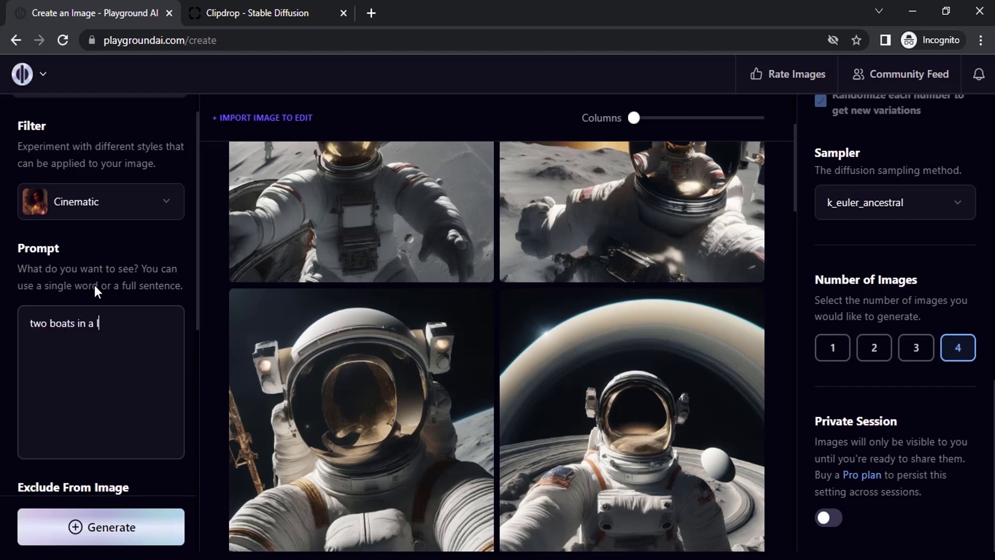
text(ake)
click(129, 196)
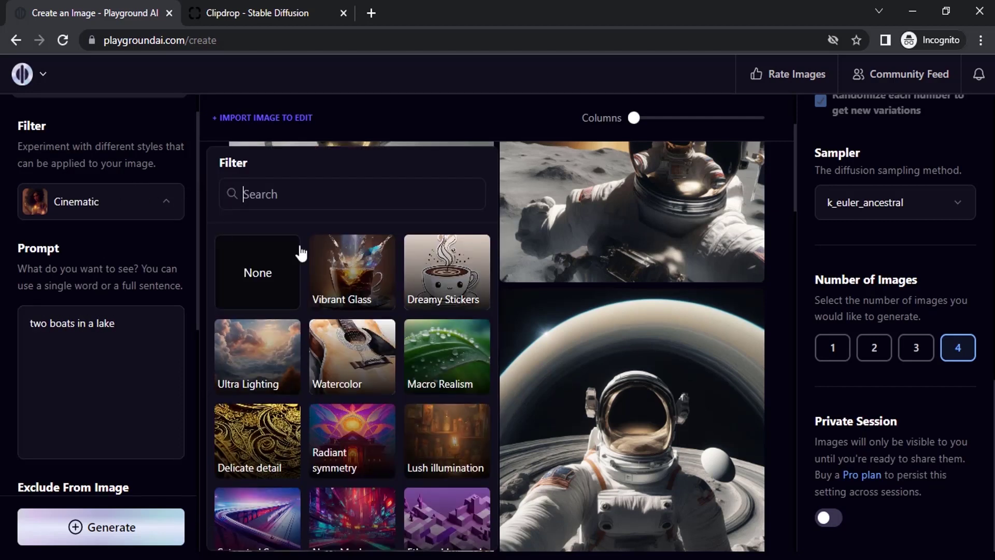
scroll(451, 355, down, 5)
click(259, 334)
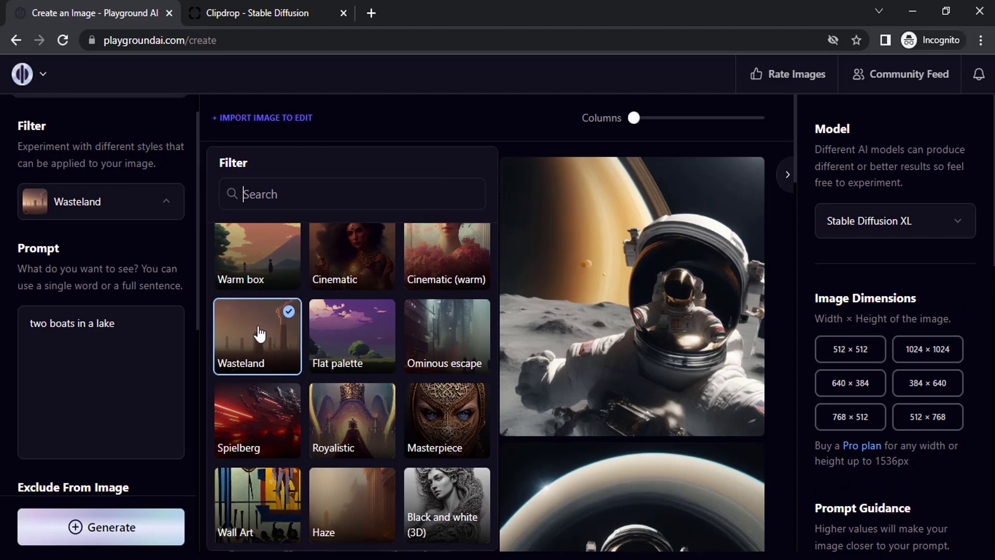
scroll(922, 375, down, 10)
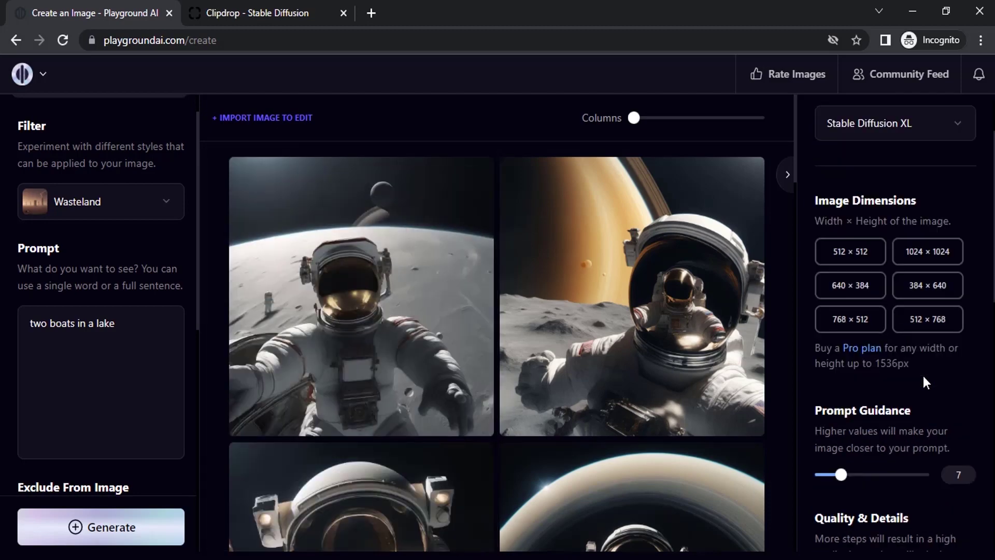
scroll(896, 376, down, 2)
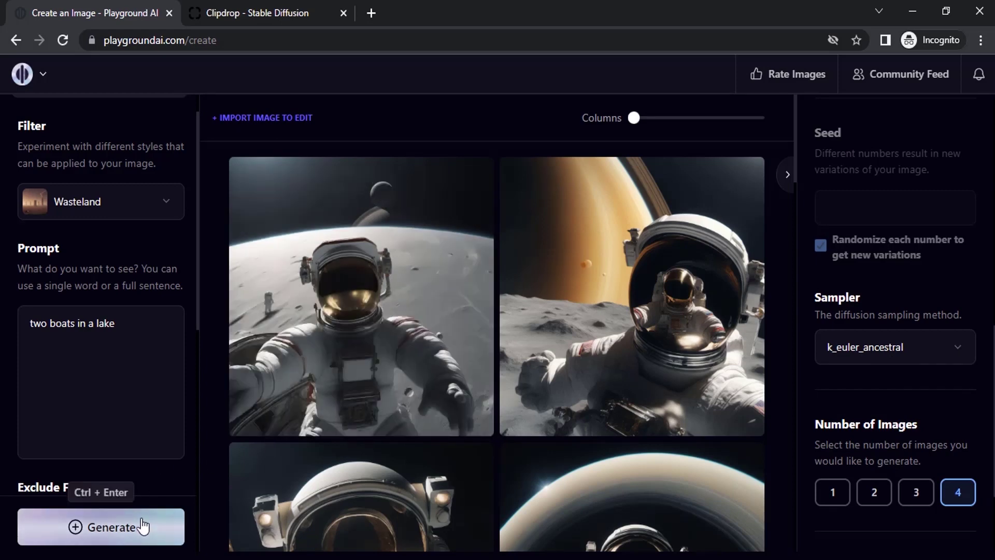
scroll(143, 310, down, 4)
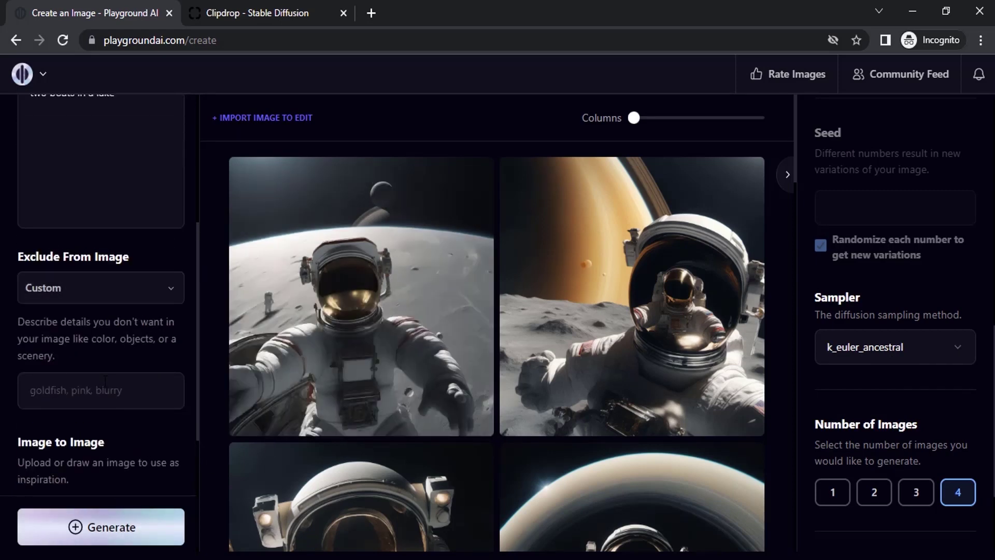
scroll(31, 445, up, 2)
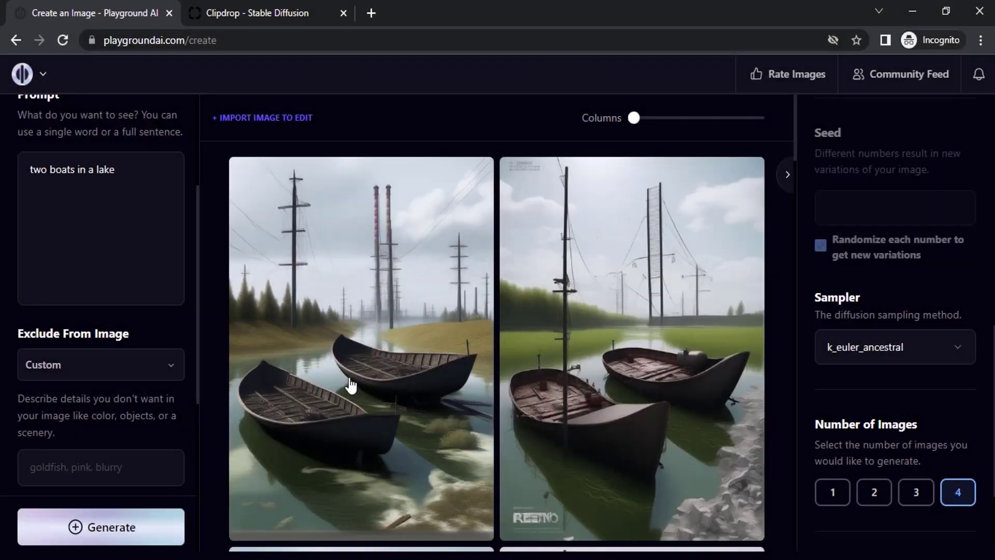
Scroll through the four Wasteland boat images of a polluted lake with power lines and chimneys.
scroll(349, 383, down, 1)
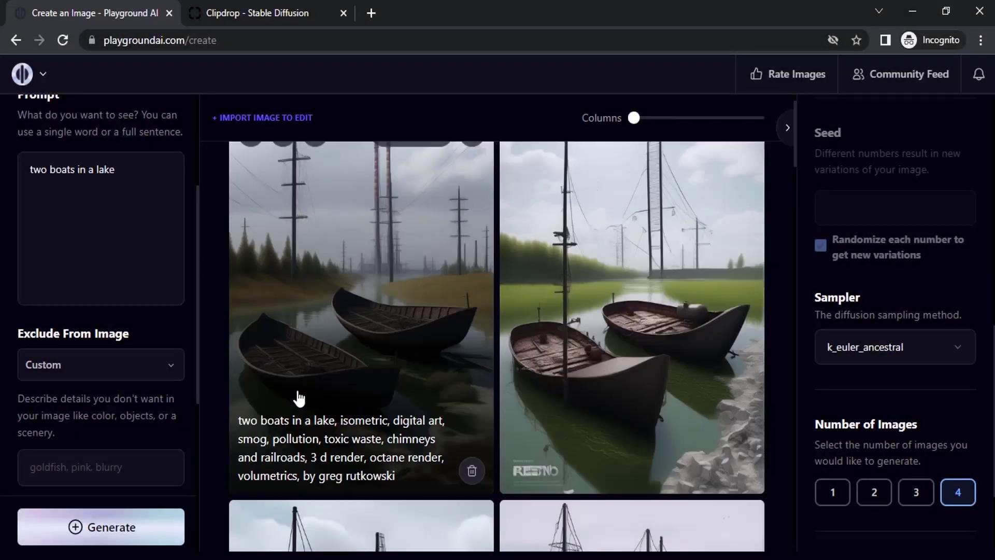
scroll(299, 398, down, 5)
scroll(124, 410, down, 5)
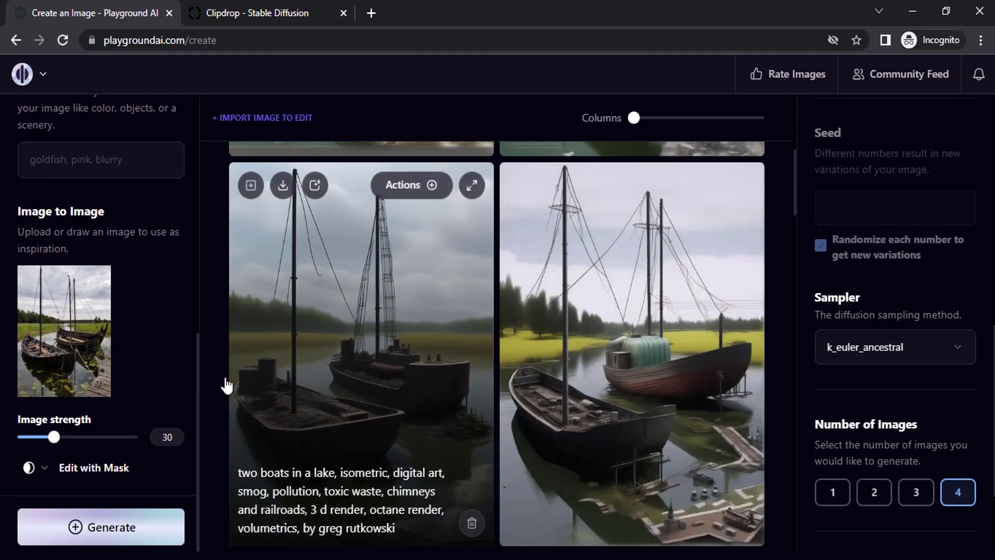
scroll(511, 337, up, 7)
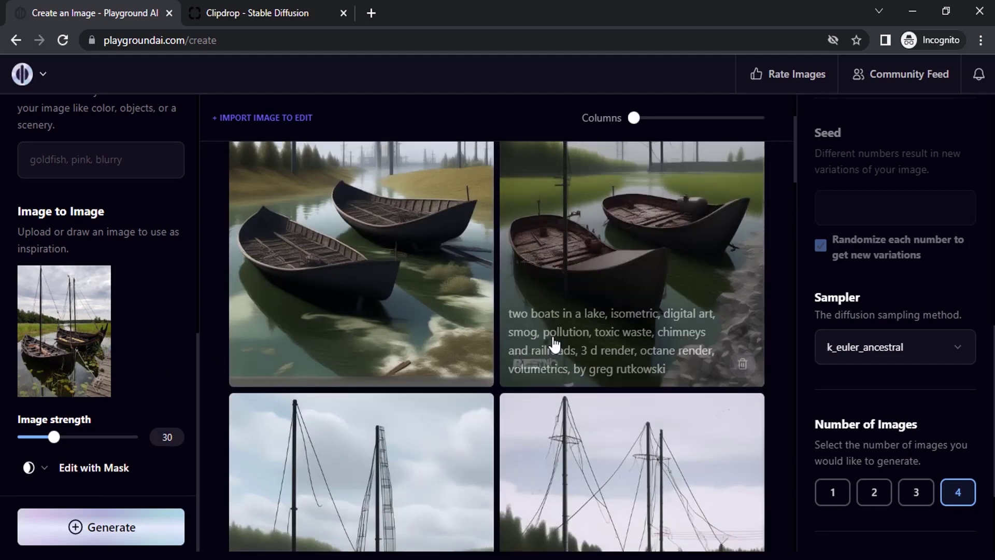
scroll(61, 281, up, 5)
scroll(62, 281, up, 3)
scroll(878, 223, up, 5)
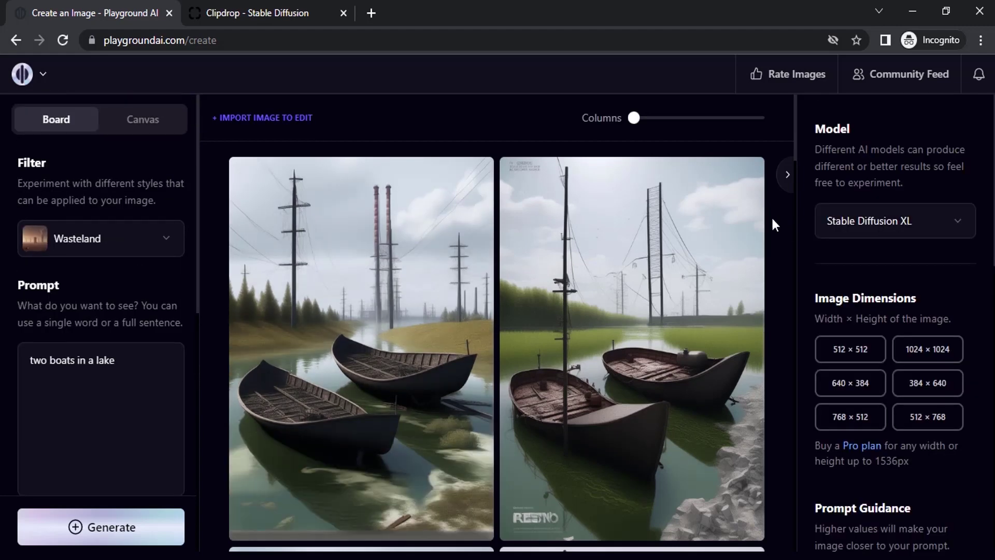
mouse_move(609, 244)
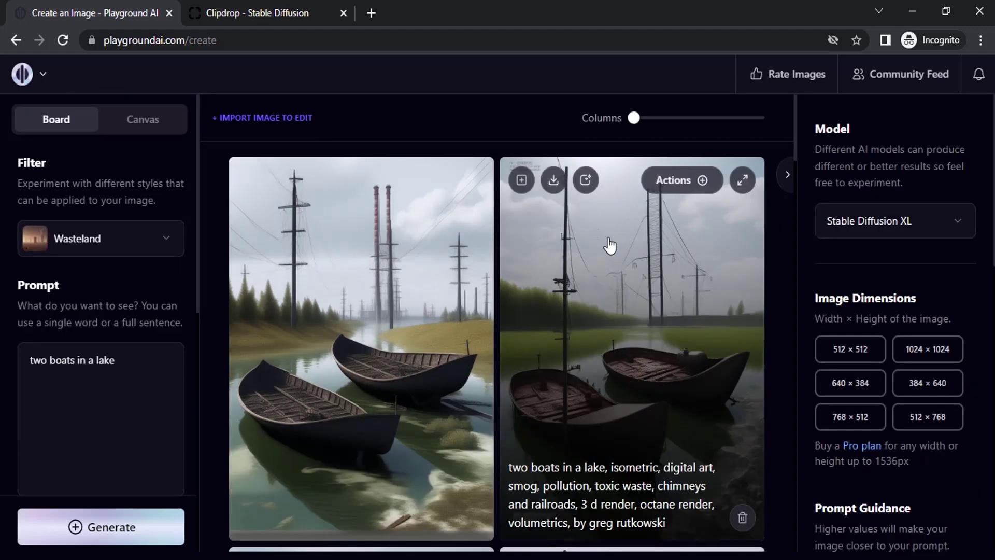